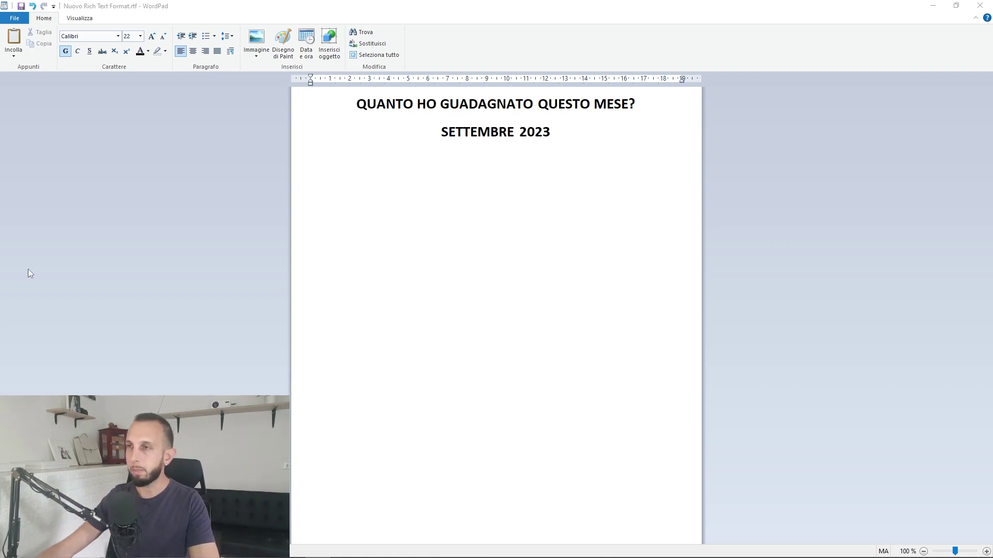
- Place the cursor on the empty line below the two-line title
left_click(372, 170)
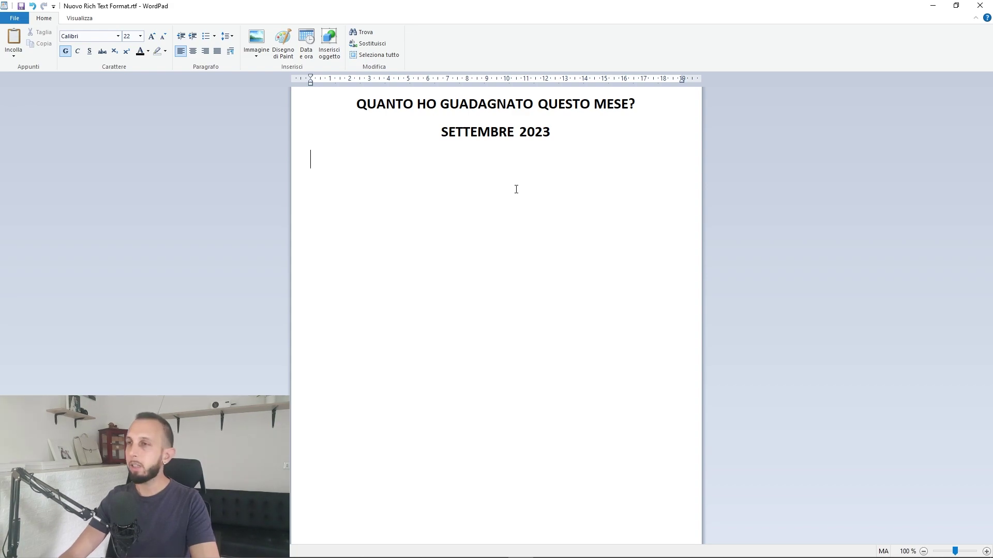
- Type '- MATRIMONI:' and insert a blank line under SETTEMBRE 2023
type("- MATRIMONI:")
key("Return")
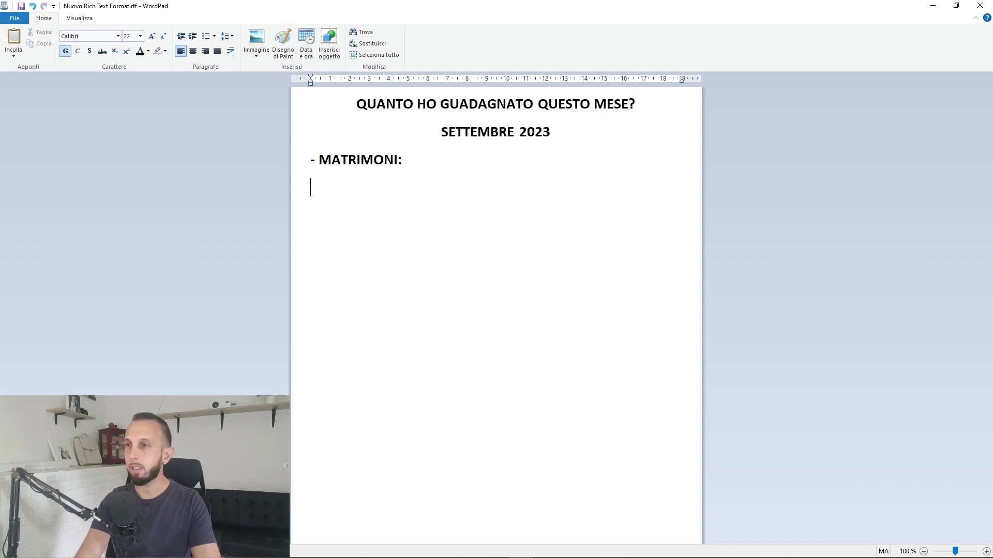
left_click(566, 135)
key("Return")
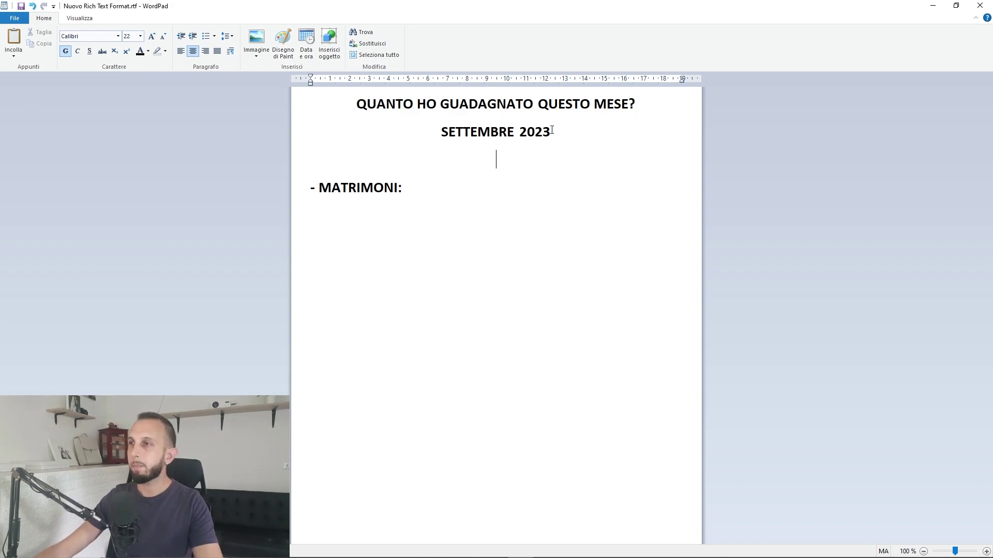
- Enlarge both title lines with Grow Font, then type 3.490 € after MATRIMONI:
left_click_drag(495, 159, 343, 107)
left_click(151, 37)
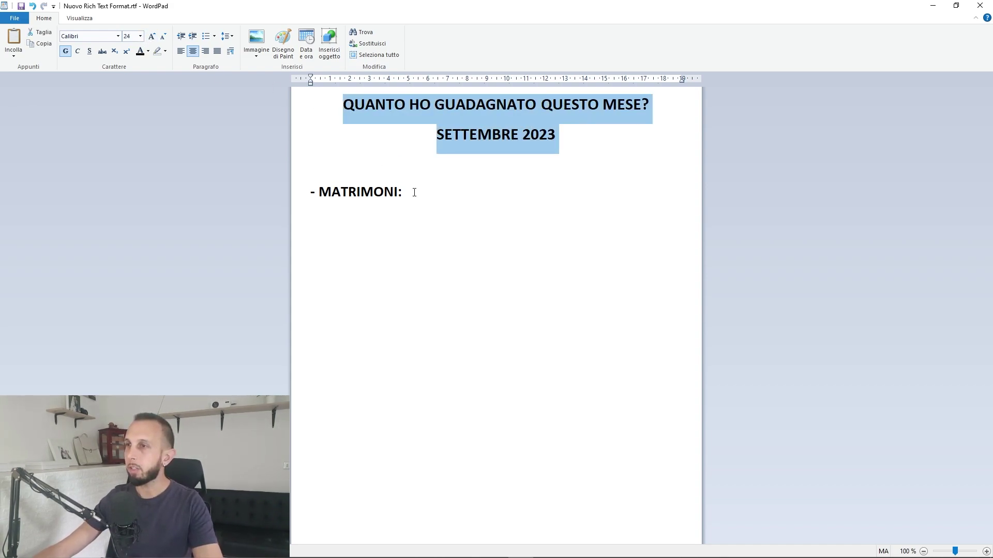
left_click(412, 192)
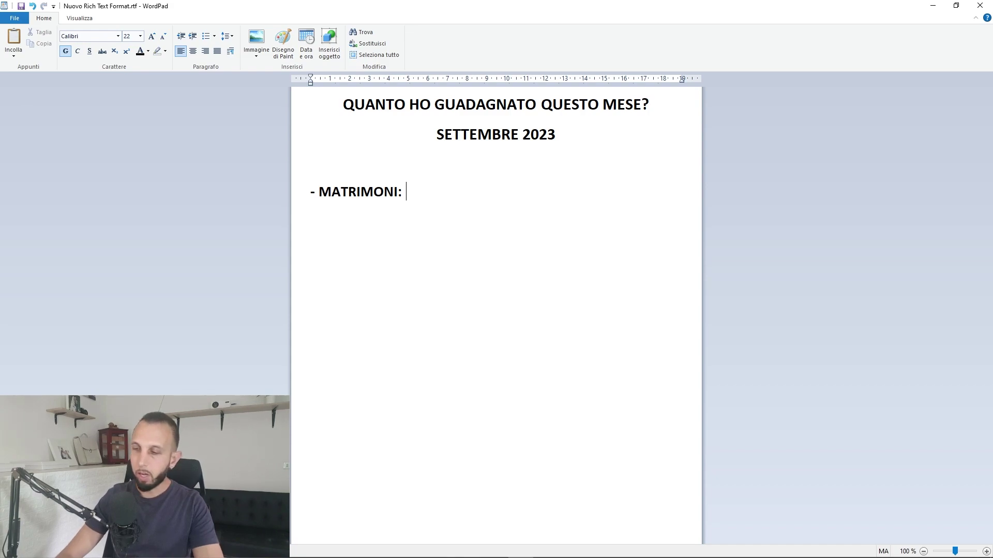
type("3.")
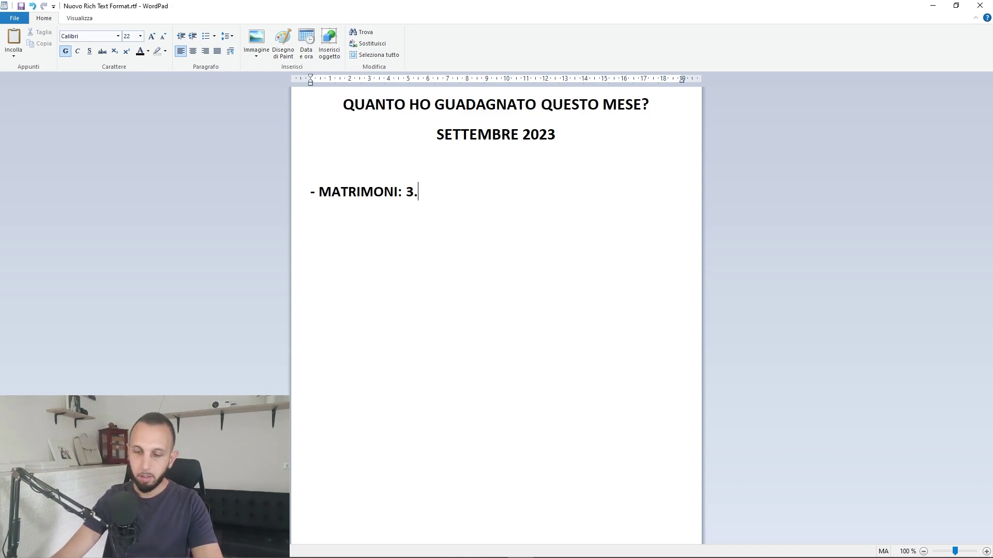
type("490")
type(" €")
- Complete the entry as '- MATRIMONI: 3.490,00 € (SALDI, ACCONTI)' and begin a new '-' line
key("Left")
key("Left")
type(",00")
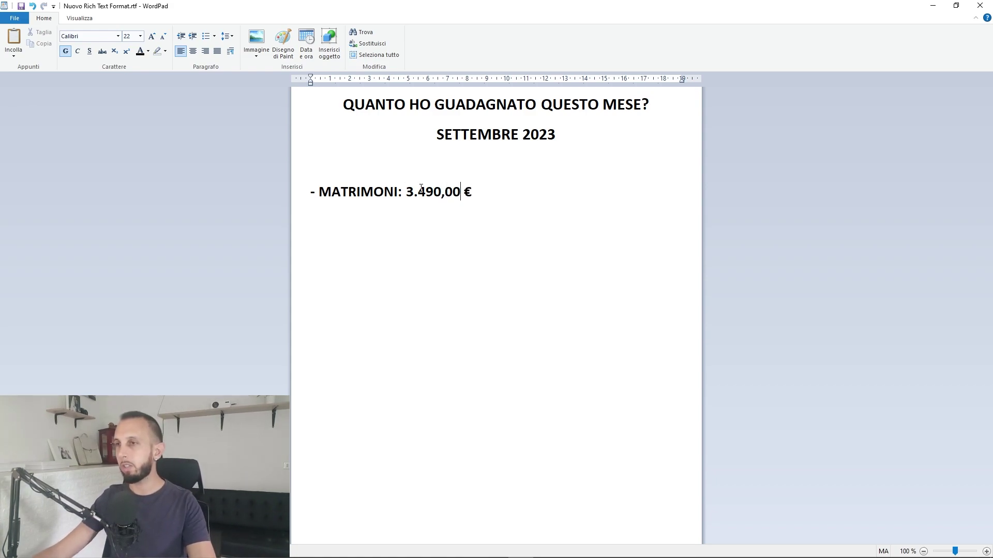
left_click(522, 194)
type("(SALDI")
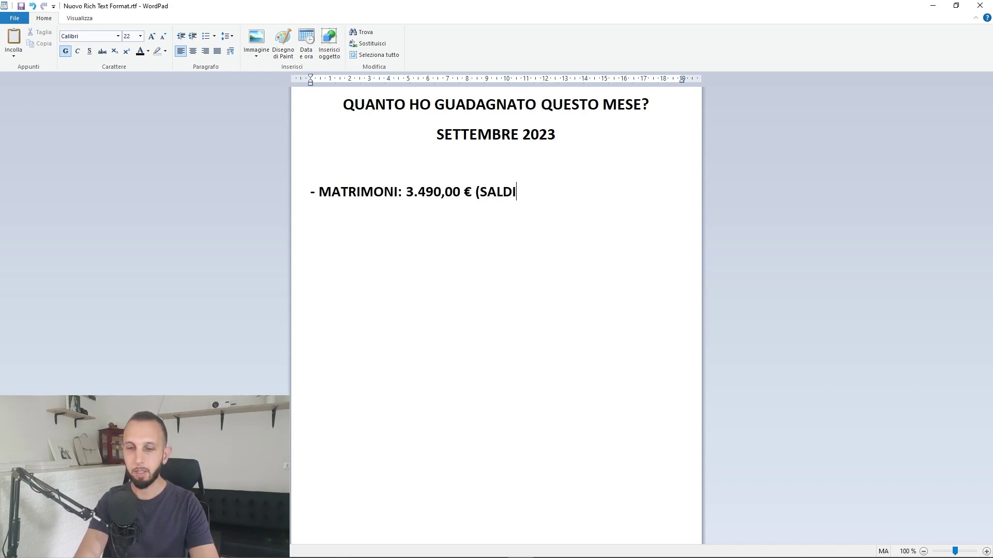
type(", ACCONTI")
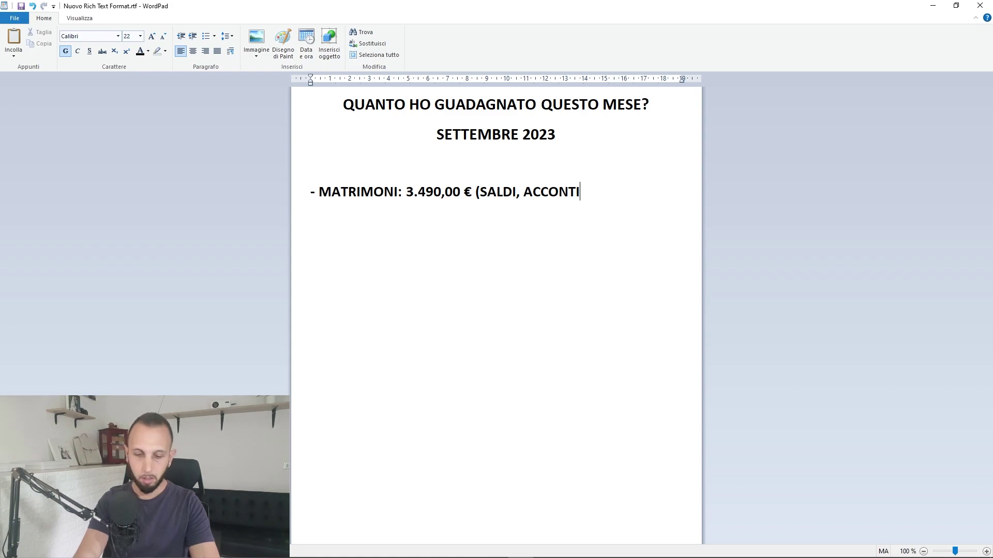
type(")")
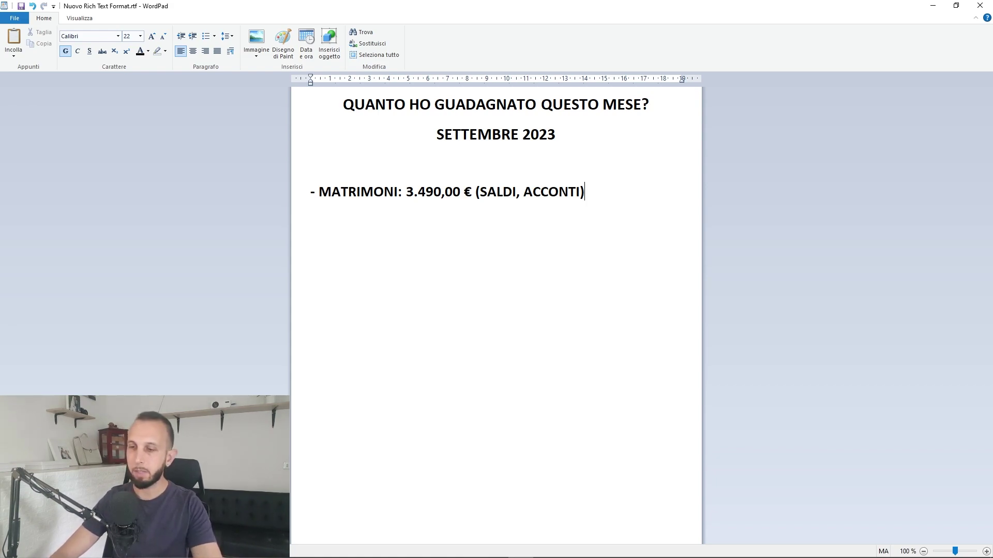
key("Return")
type("- L")
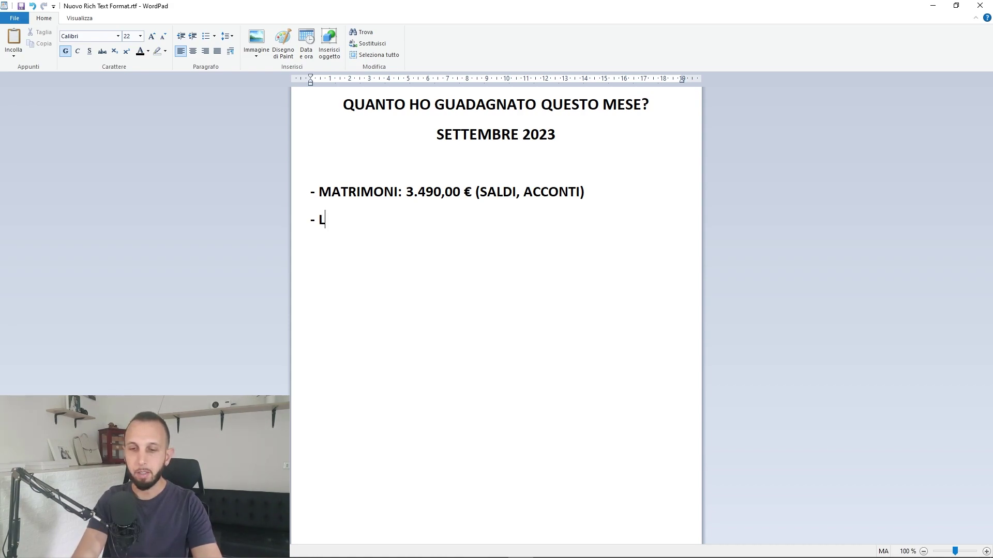
- Finish the second line as '- LEZIONI E CONSULENZE: 950,00 €'
type("EZIONI E CONSULENZE: ")
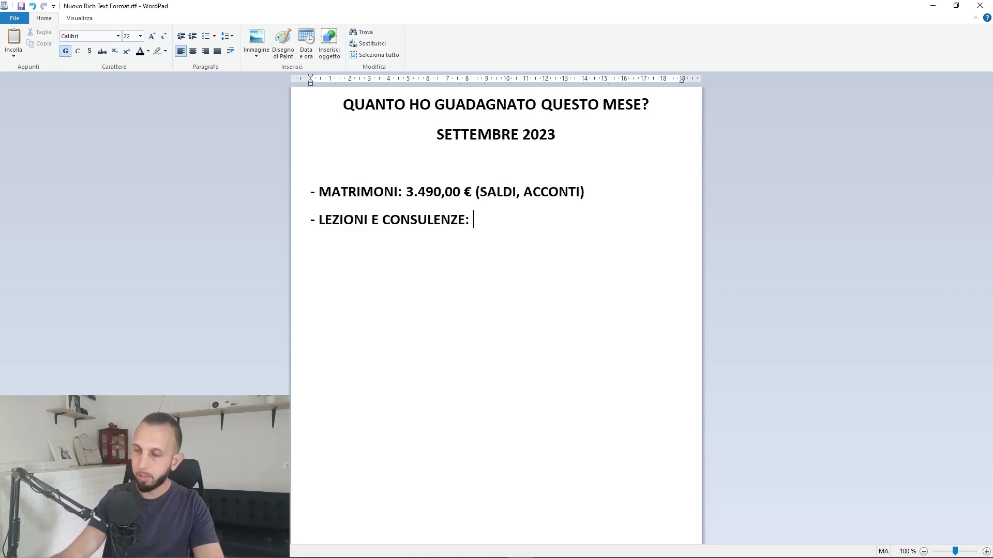
type("950")
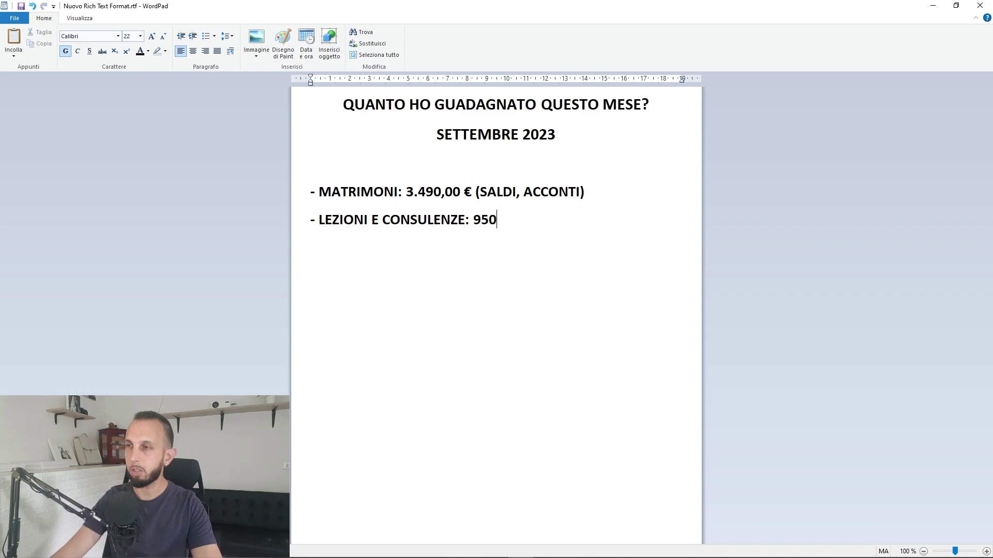
type(",00 €")
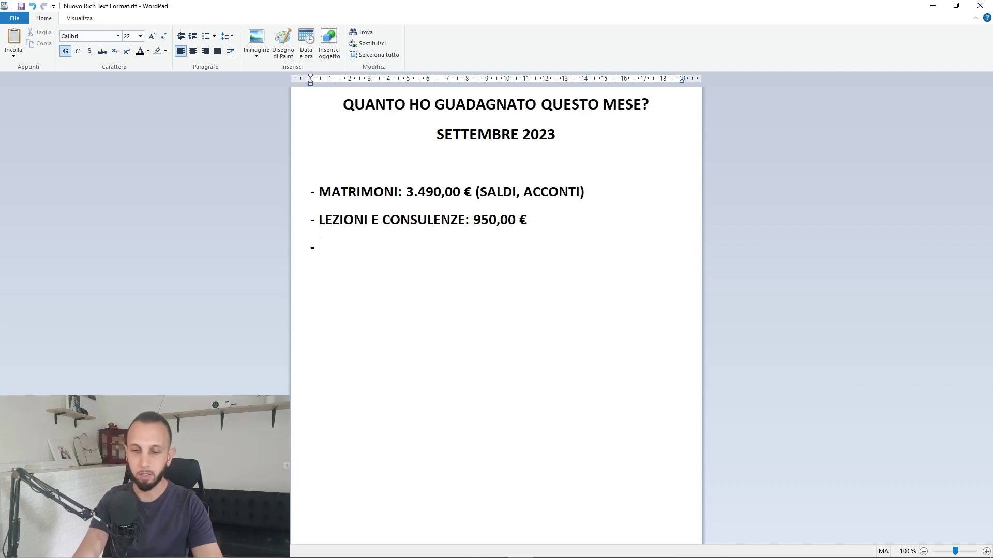
type("-")
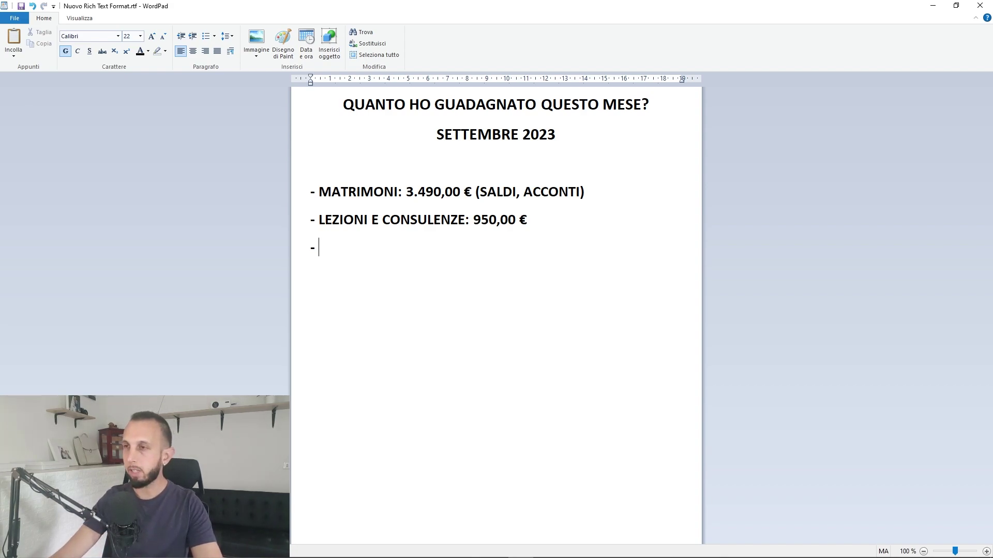
- Add the lines SERVIZIO EXTRA MATRIMONI: 610,00 € and '- SOCIAL MEDIA MANAGER: 890,00 €'
type("SERVIZIO EXTRA MATRIMONI: ")
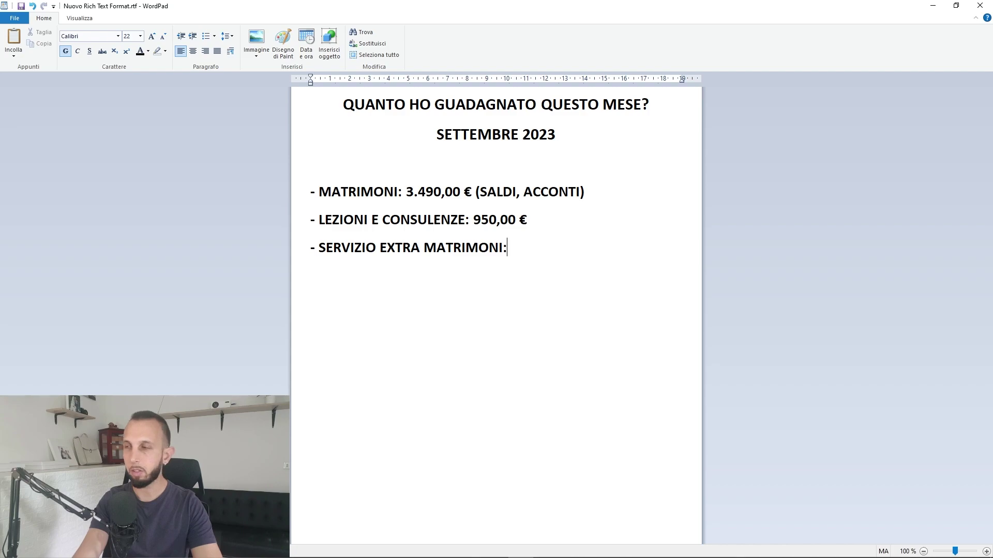
type("61")
type("0,")
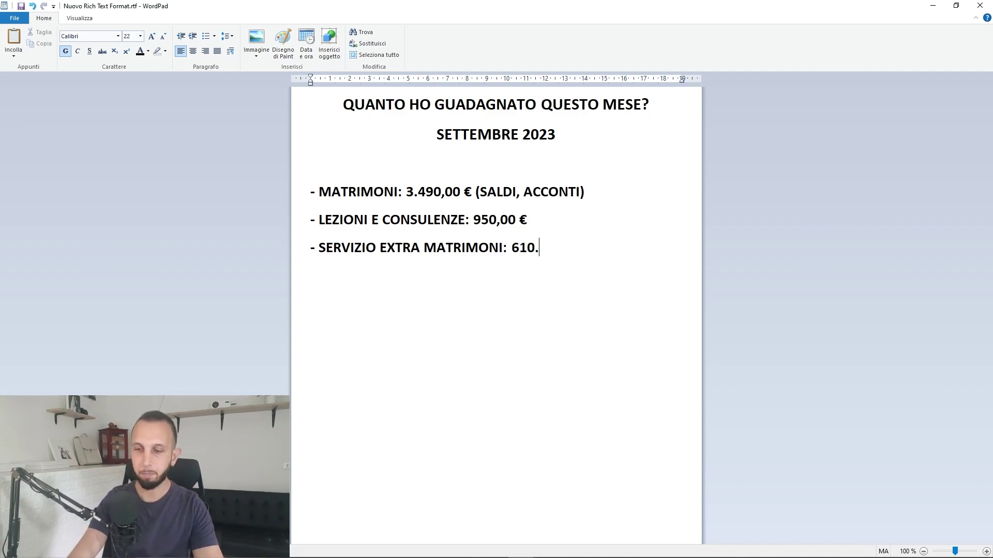
type("00 €")
key("Return")
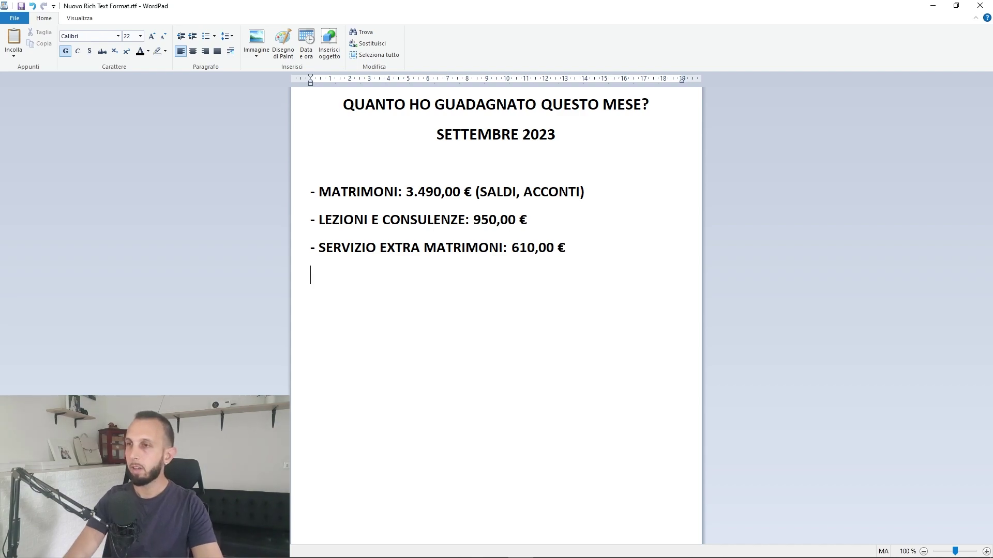
type("-")
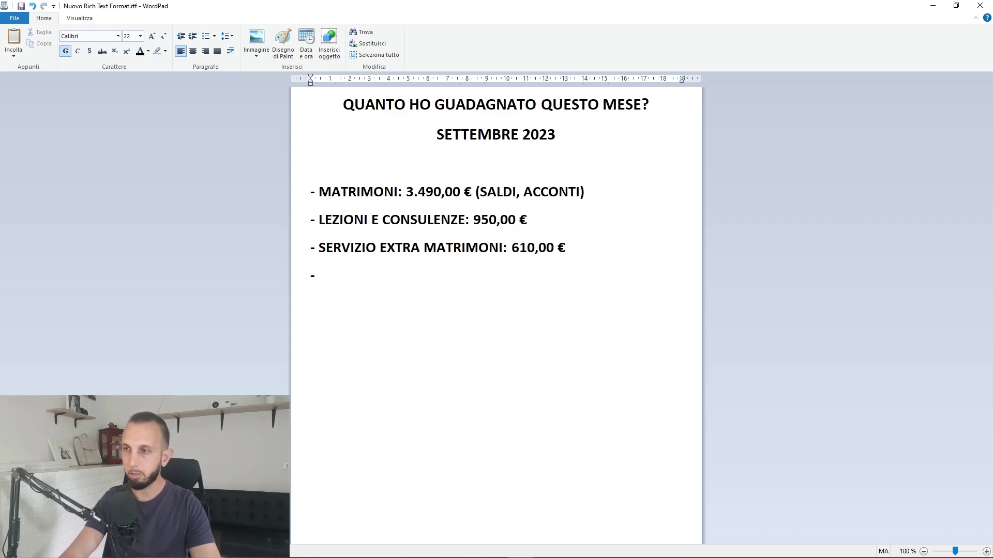
type("SOCIAL MEDIA MANAGER: ")
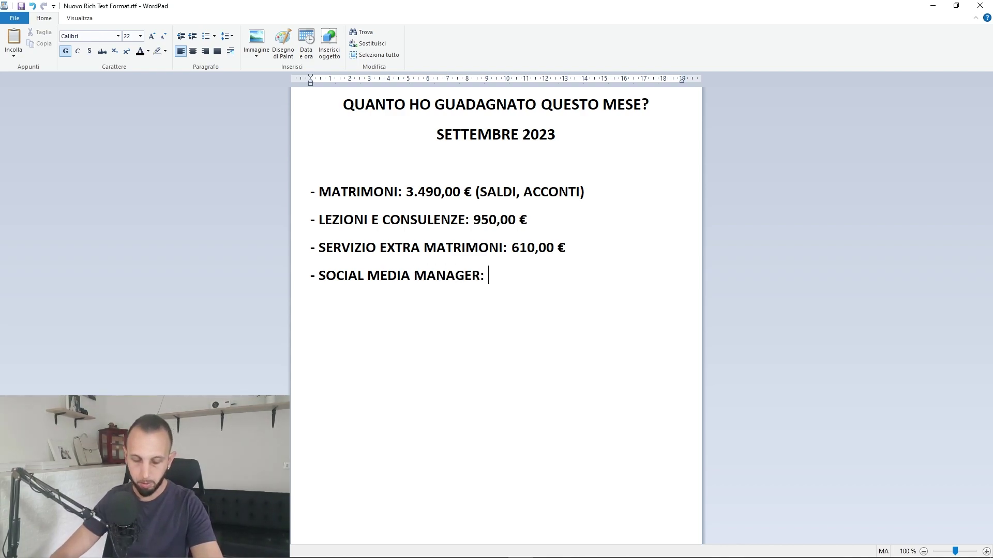
type("890,00 €")
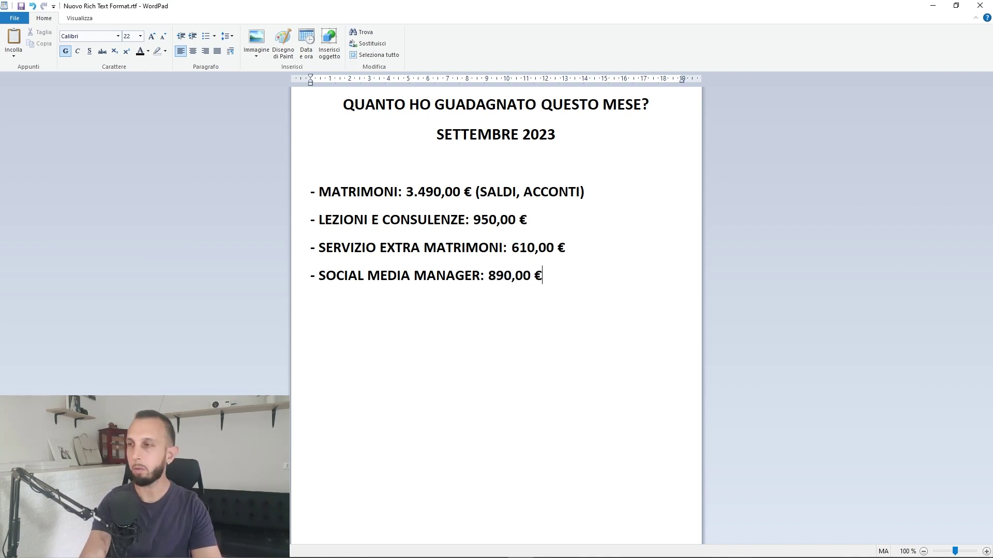
- Add a 'TOTALE 5.940,00 €' line below the income list
left_click_drag(318, 277, 479, 278)
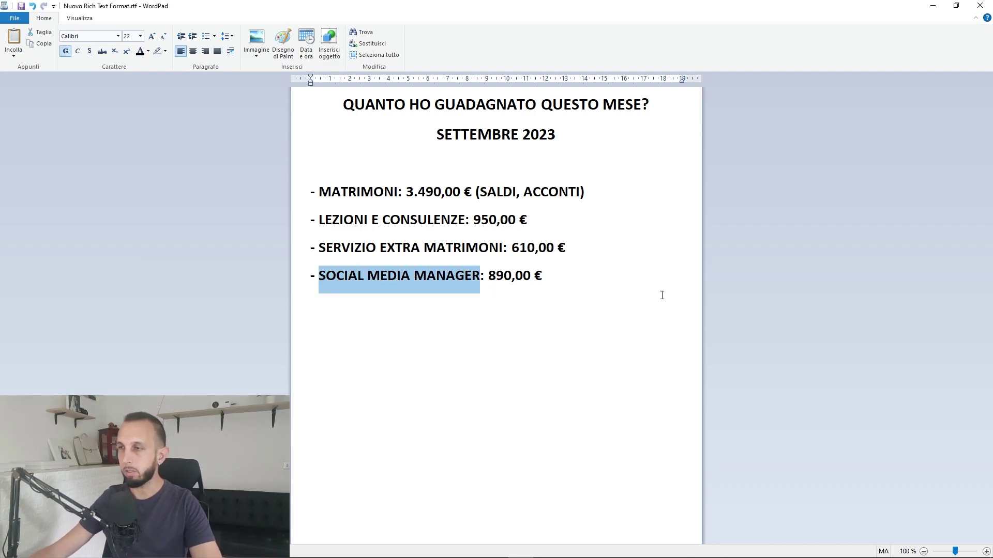
left_click(567, 277)
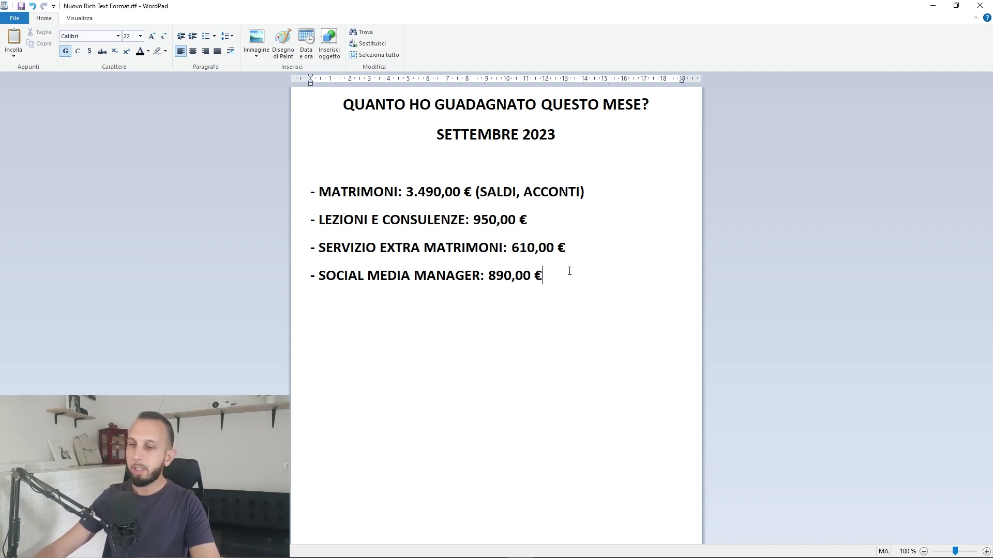
key("Return")
key("Return")
type("TOTALE ")
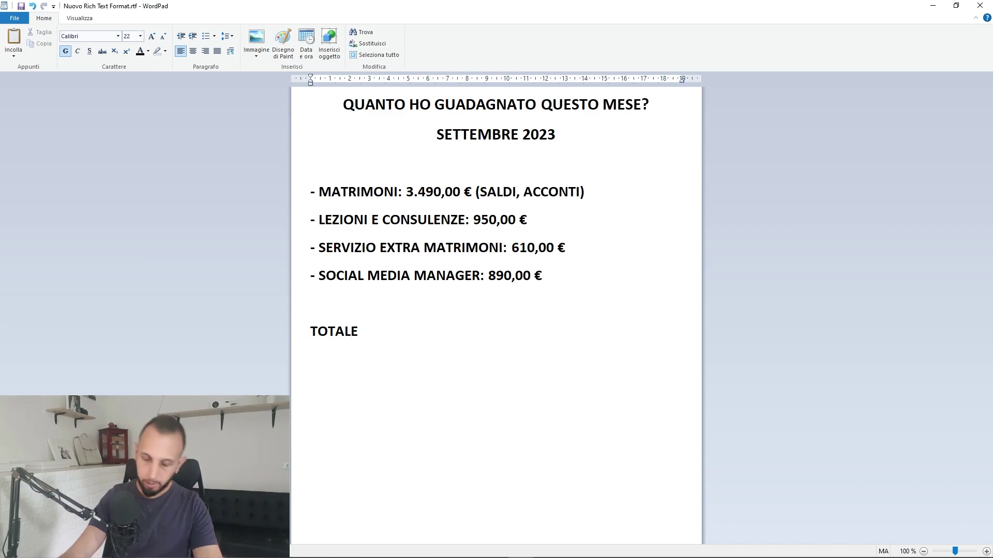
type("5.940,00 €")
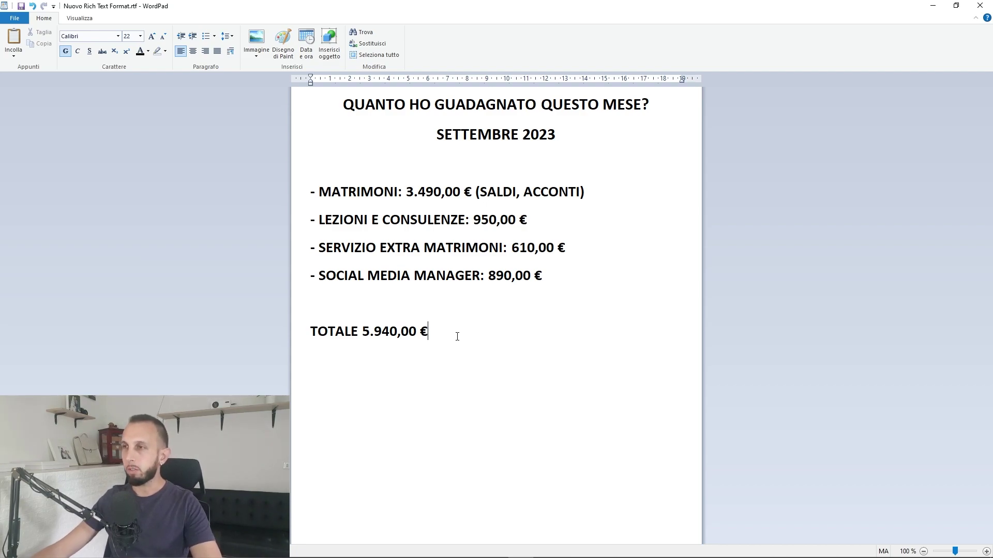
- Select the 5.940,00 € total amount, then select the four income lines
left_click_drag(363, 332, 441, 348)
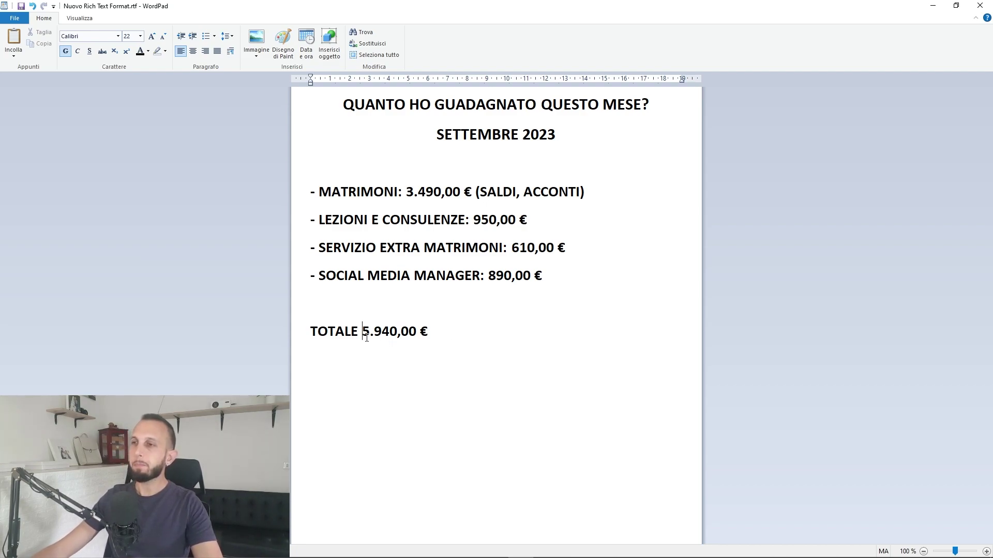
left_click(449, 334)
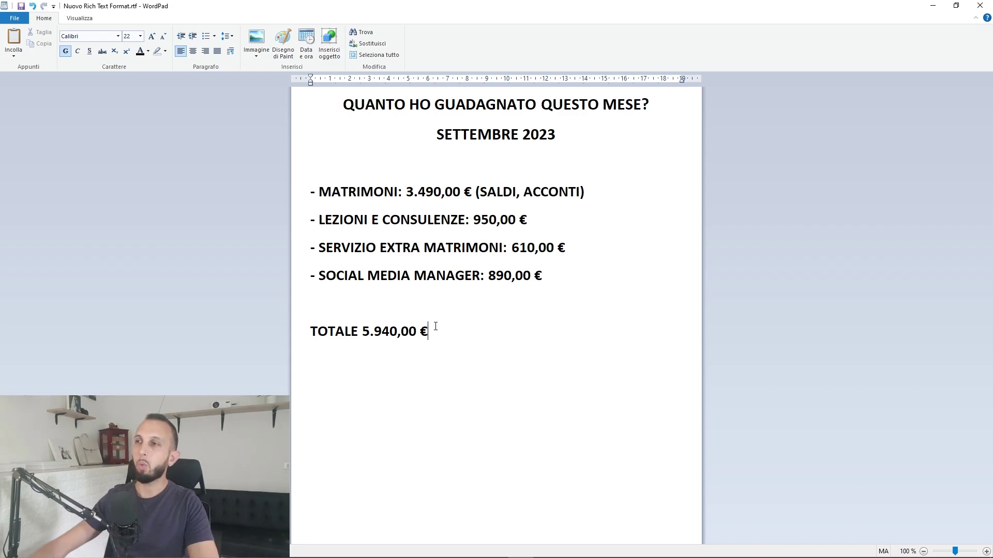
left_click_drag(544, 277, 310, 192)
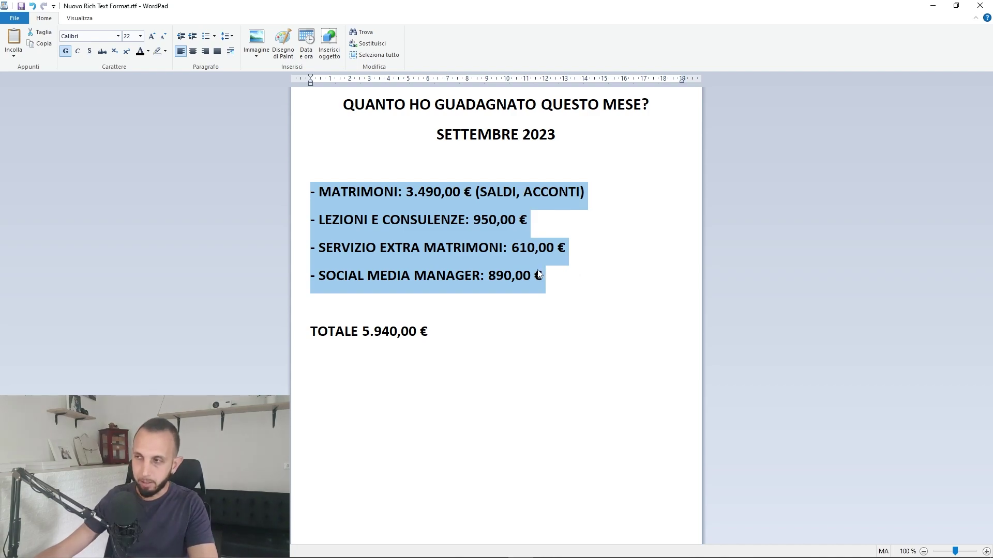
- Relabel the total as 'TOTALE LORDO (FATTURATO) 5.940,00 €' and add an empty line below
left_click(560, 273)
left_click_drag(443, 333, 321, 333)
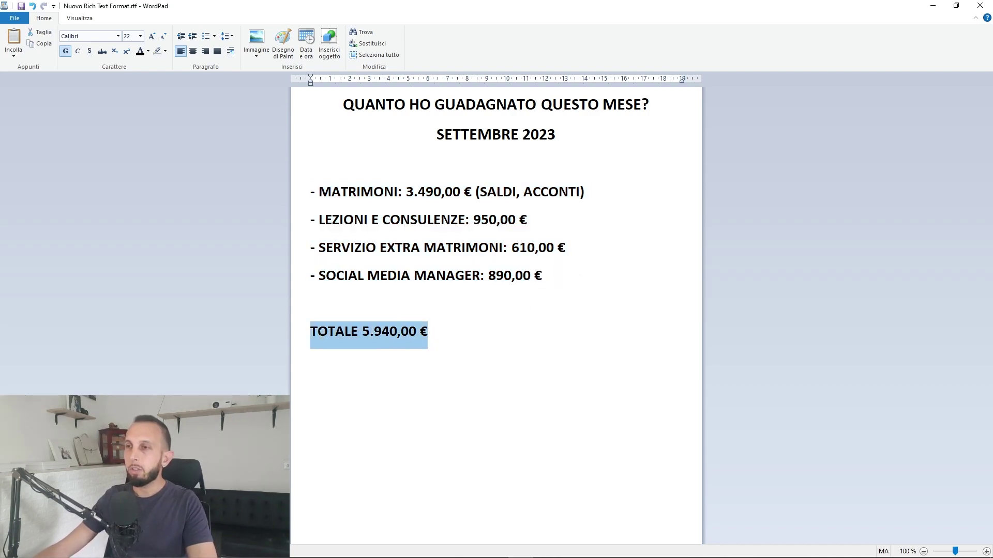
left_click(475, 336)
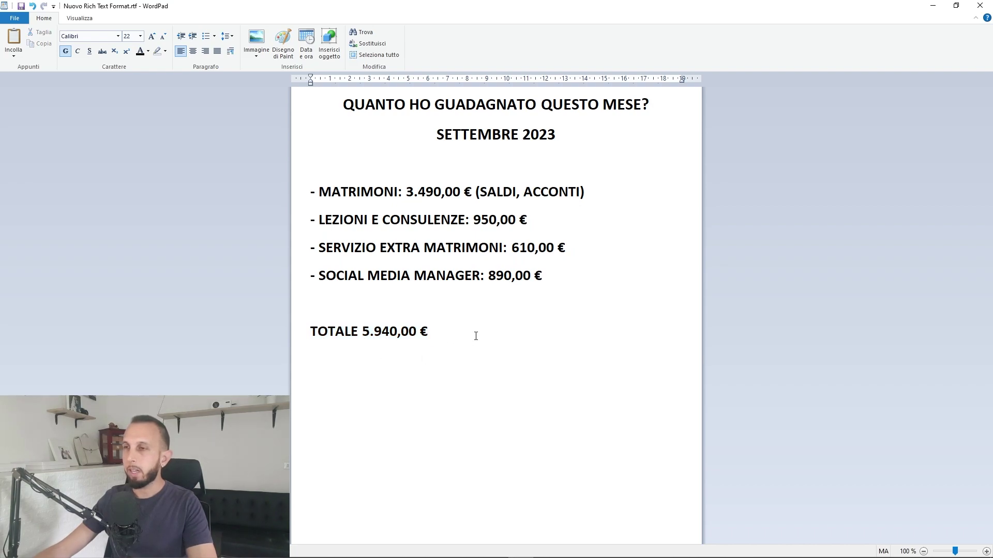
left_click(357, 331)
type("LORDO (FATTURATO)")
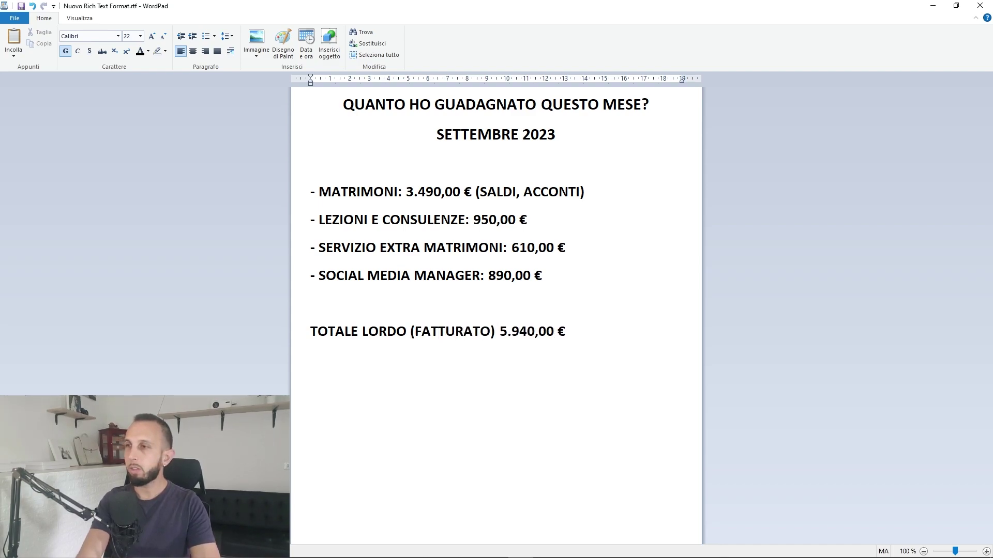
left_click(591, 339)
key("Return")
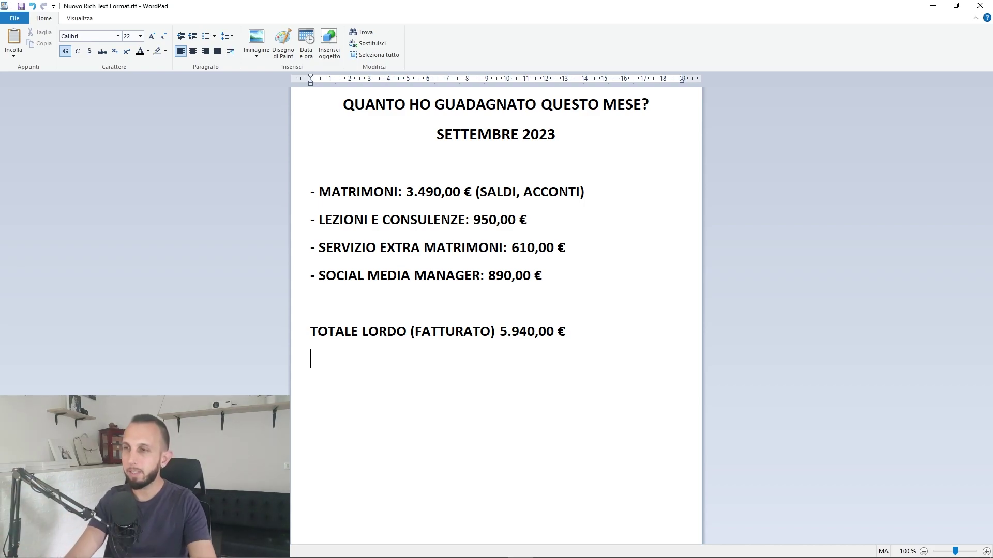
- Add 'TOTALE NETTO (-30%) 4.158,00 €' with the 4.158,00 € amount underlined
type("TOTALE NETTO (-30%)")
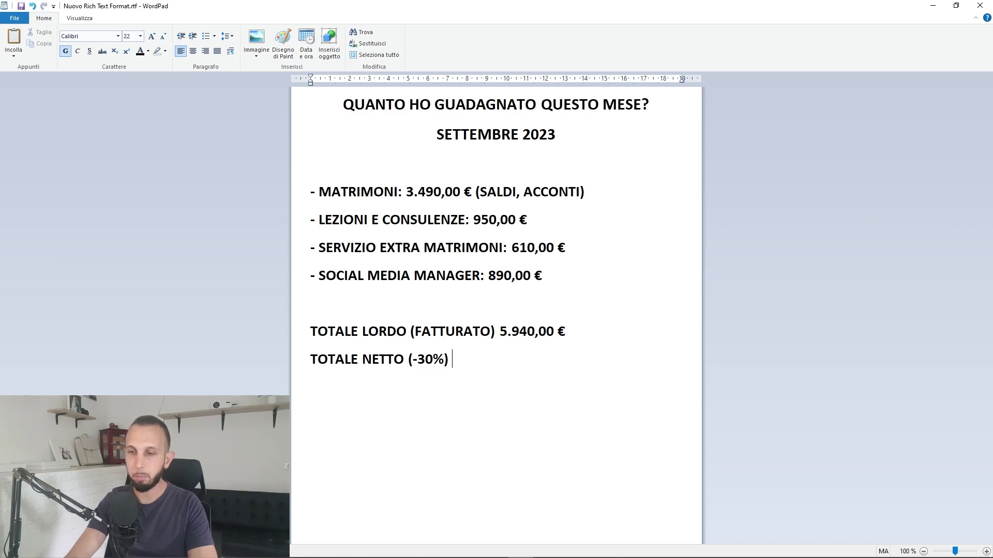
type("4.158,00 €")
key("shift+Left")
key("shift+Left")
key("shift+Left")
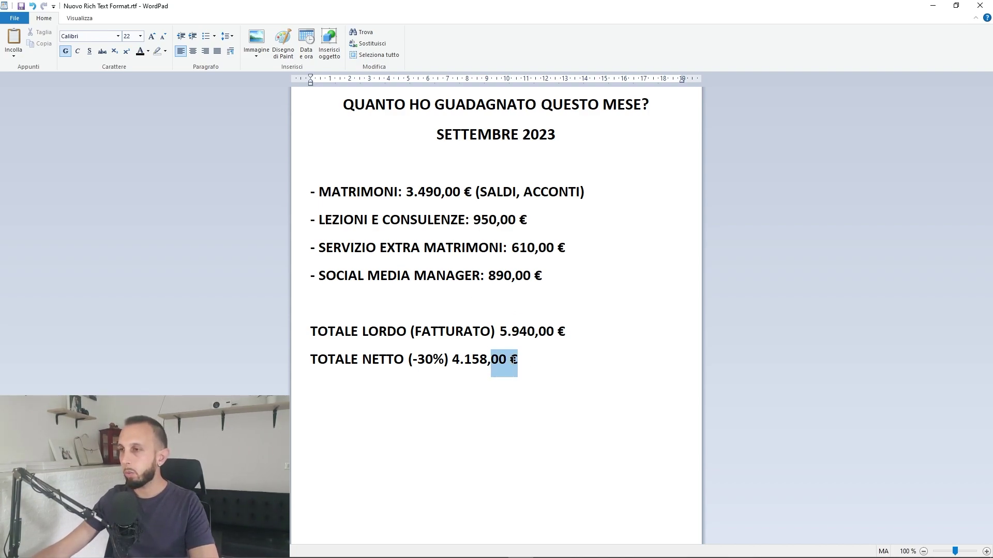
key("shift+Left")
key("shift+Left")
key("shift+Left")
left_click(89, 51)
left_click(519, 364)
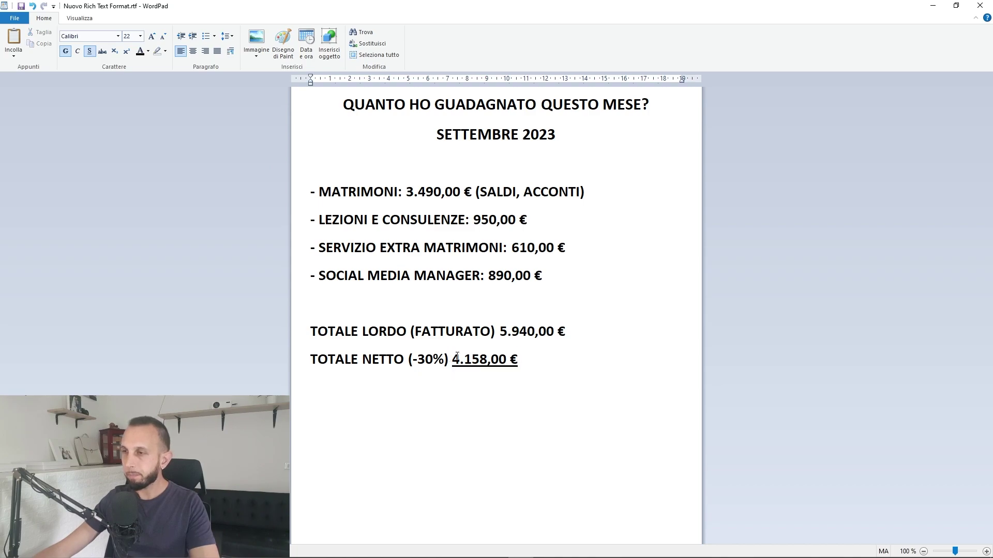
left_click_drag(454, 360, 523, 365)
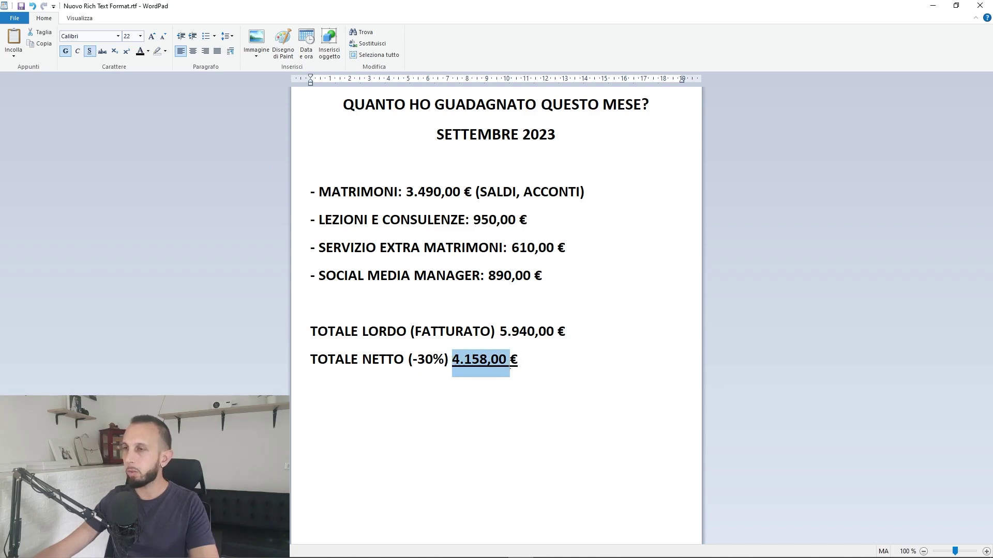
left_click(522, 364)
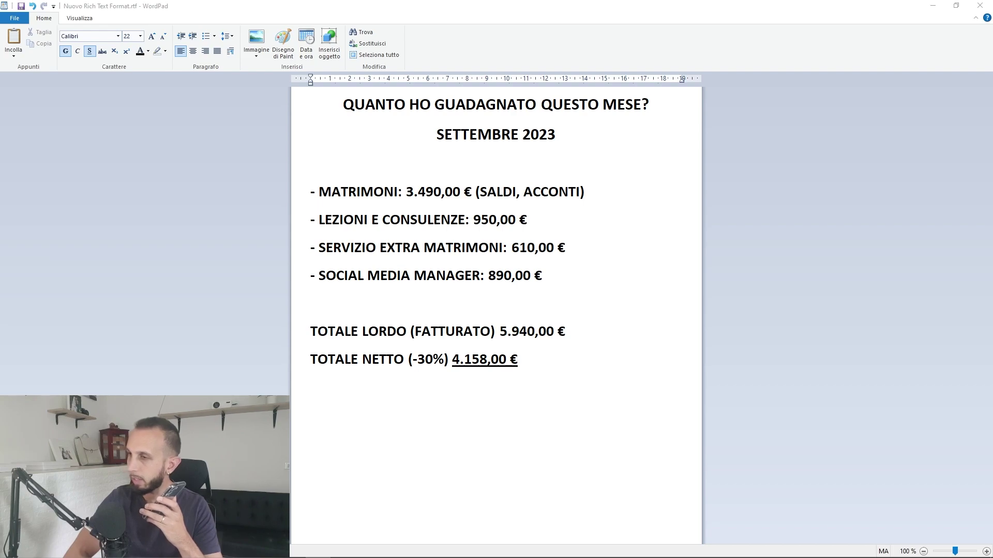
- Add the lines '3.500 SPESA DI SETTEMBRE' and 'MEDIA DI SPESA MENSILE 2.000/2.200 €'
left_click(485, 399)
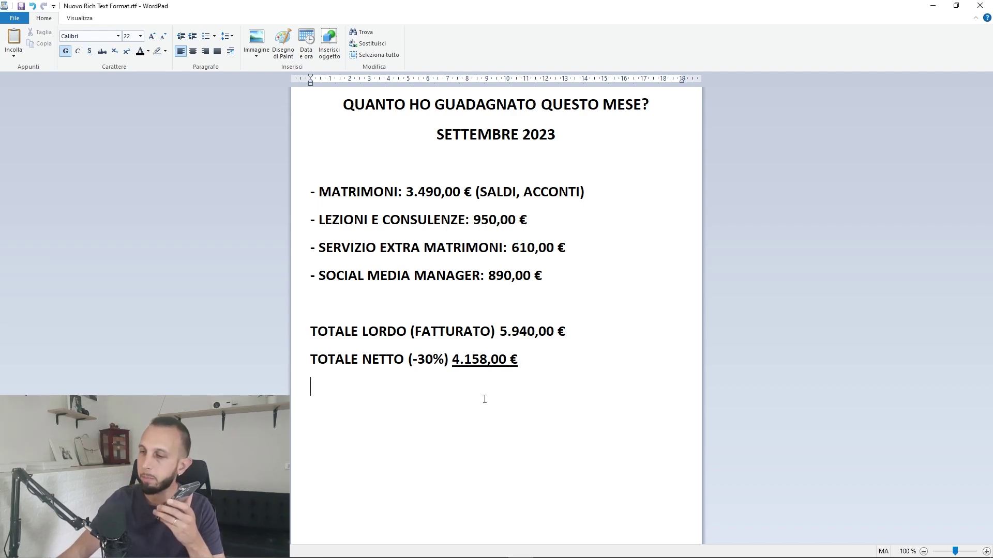
type("3.500")
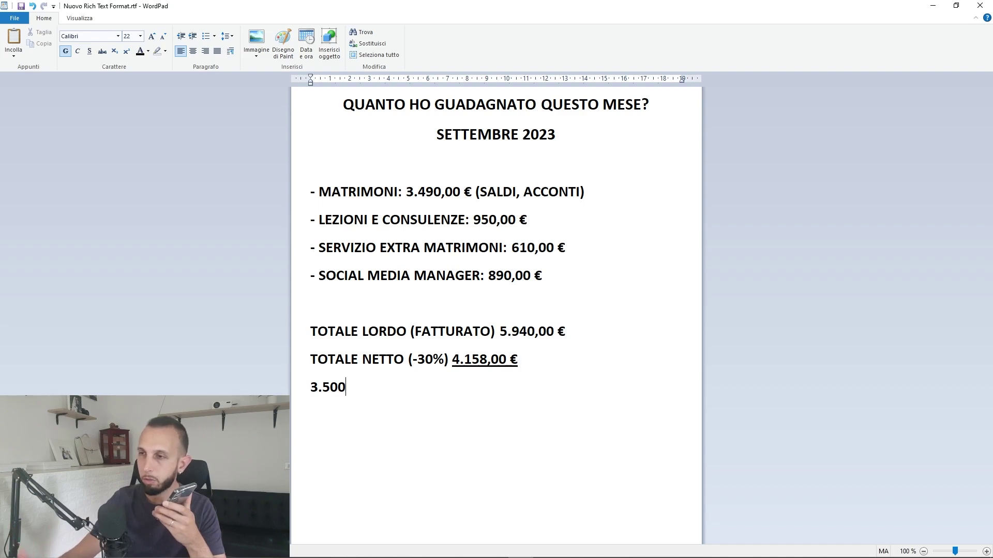
type(" SPESA DI S")
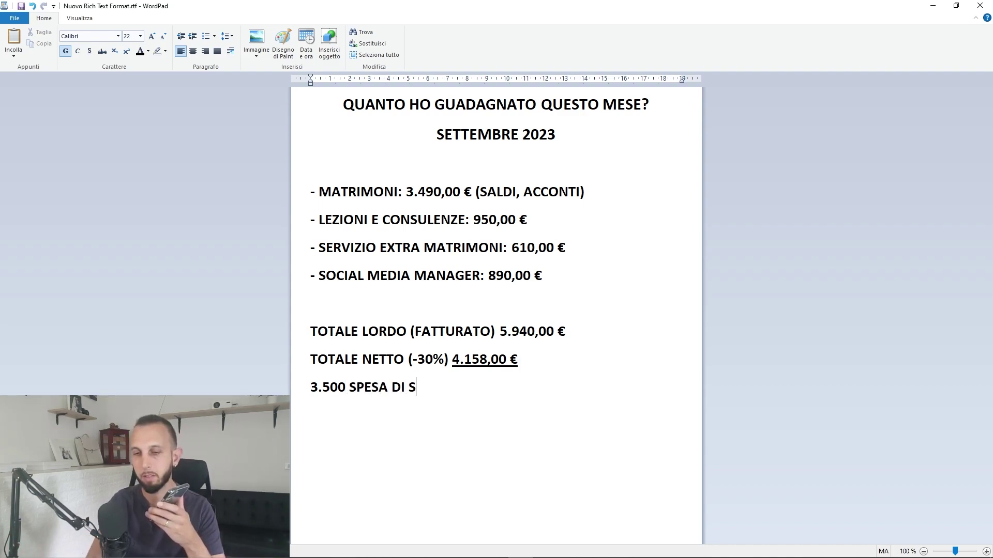
type("ETTEMBRE")
key("Return")
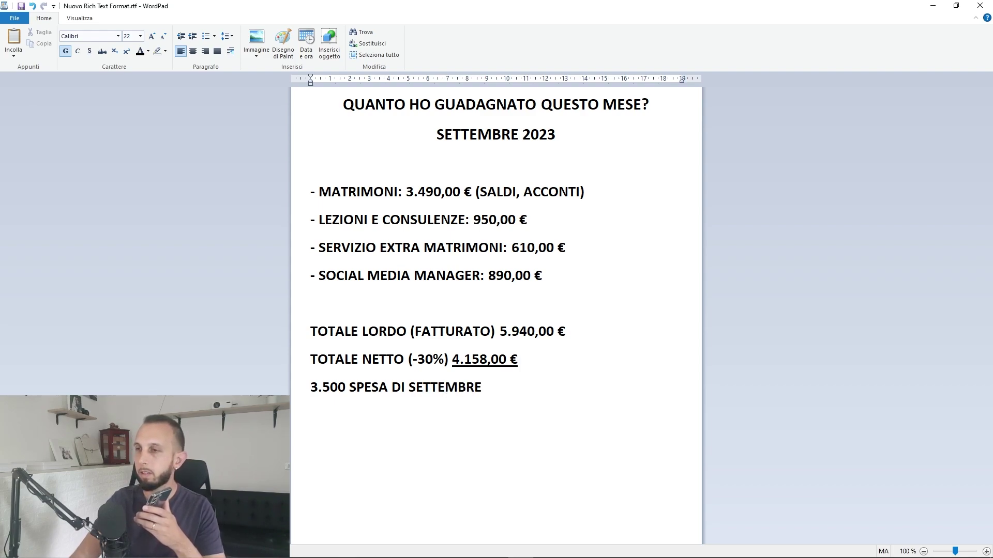
type("MEDIA DI SPESA MENSILE")
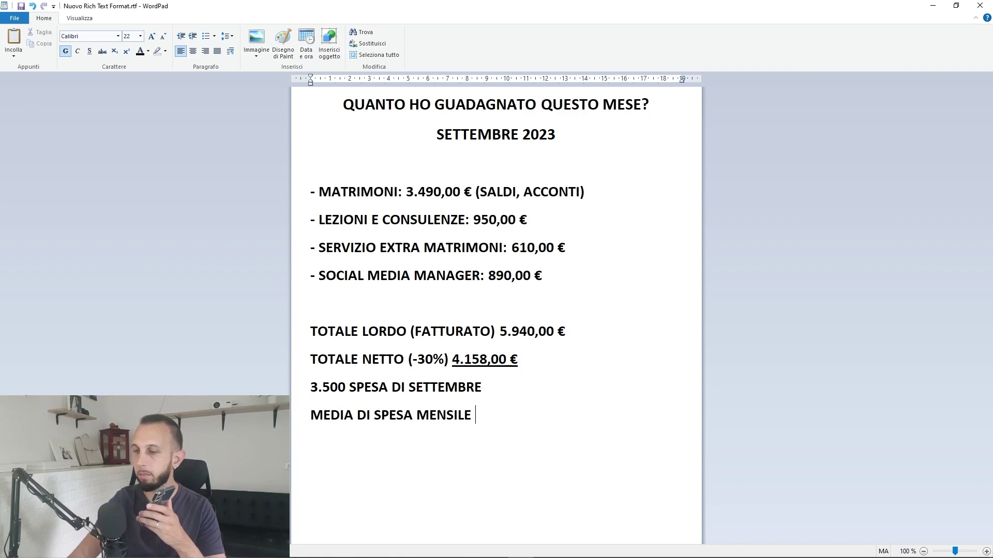
type("2.000/2.200")
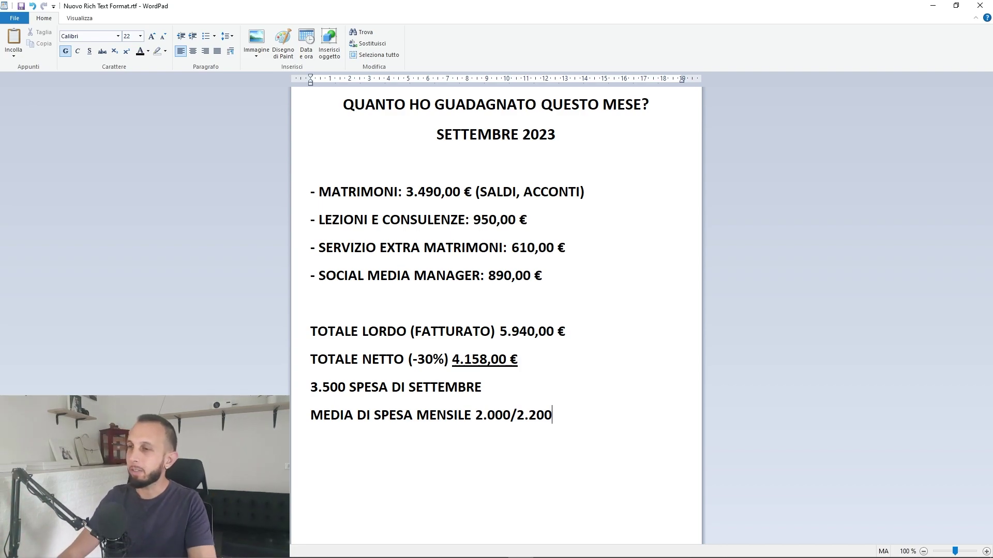
type(" €")
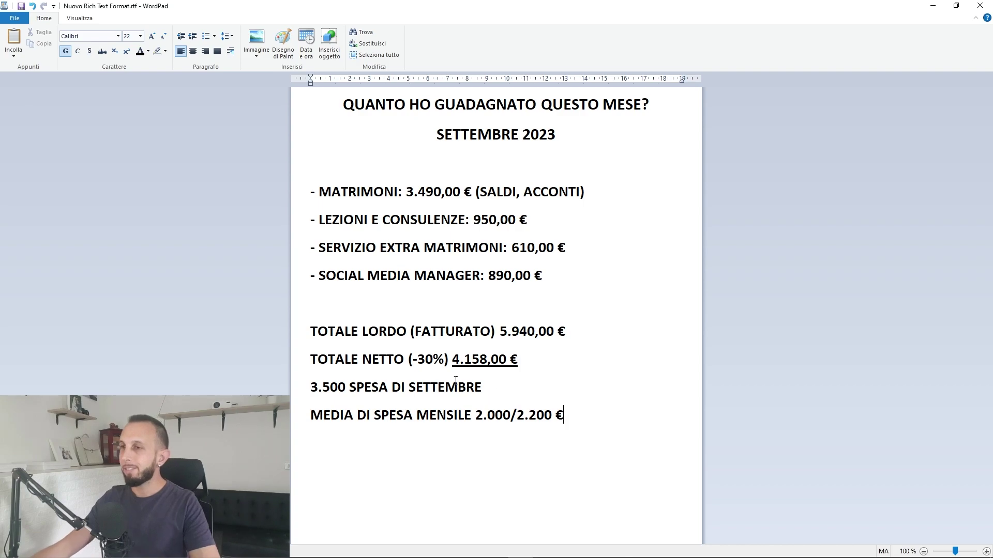
left_click(509, 384)
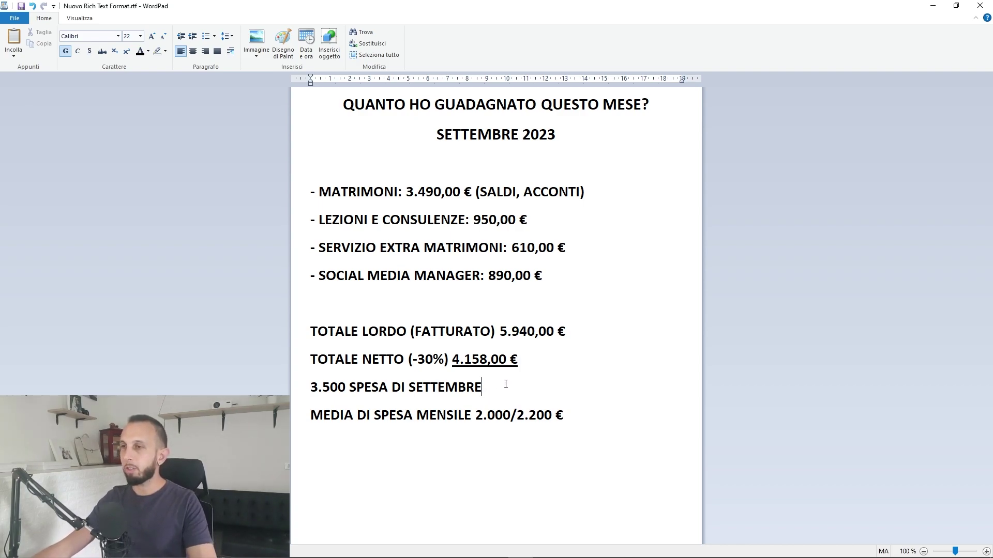
- Select SETTEMBRE, the net and gross amounts, and the 3.500 figure in turn
double_click(445, 387)
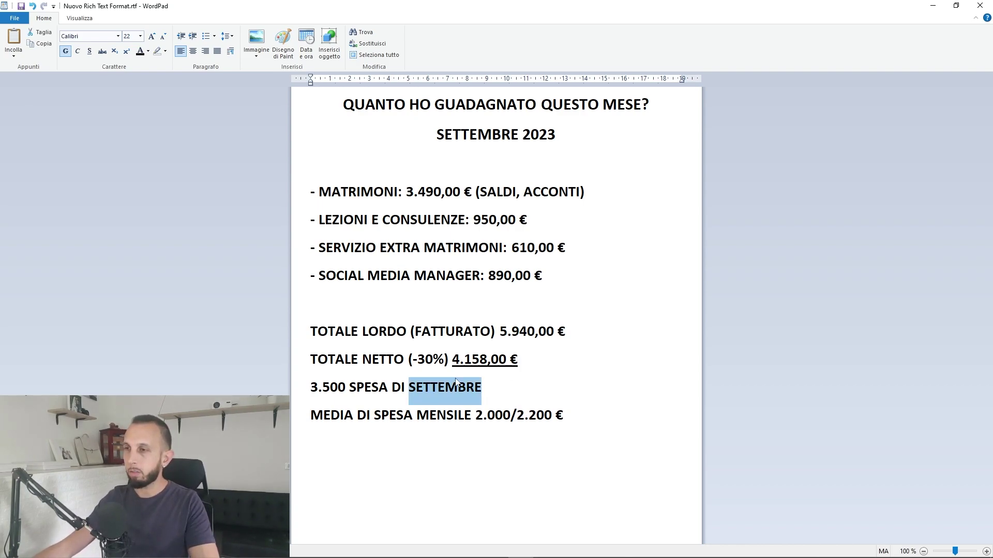
left_click_drag(537, 359, 452, 360)
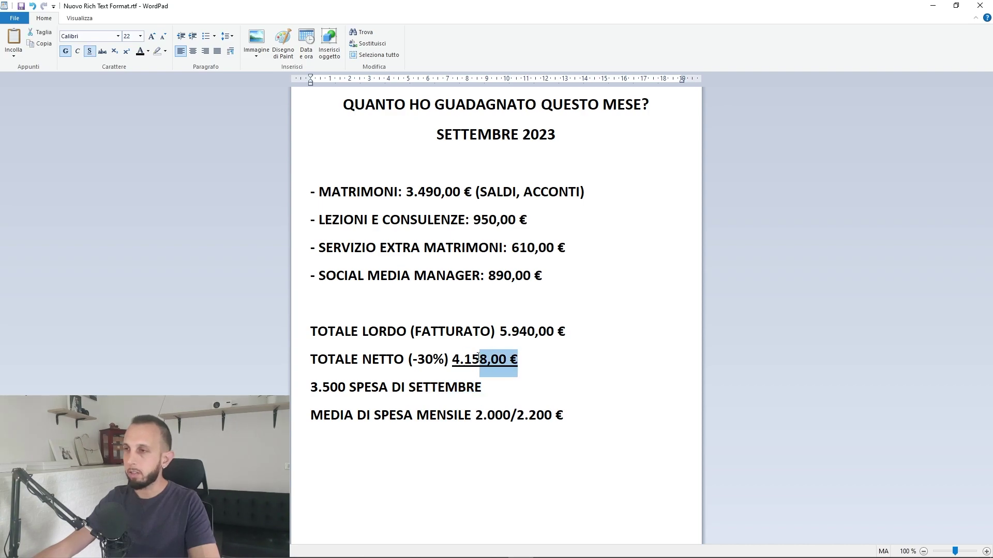
left_click_drag(576, 331, 499, 332)
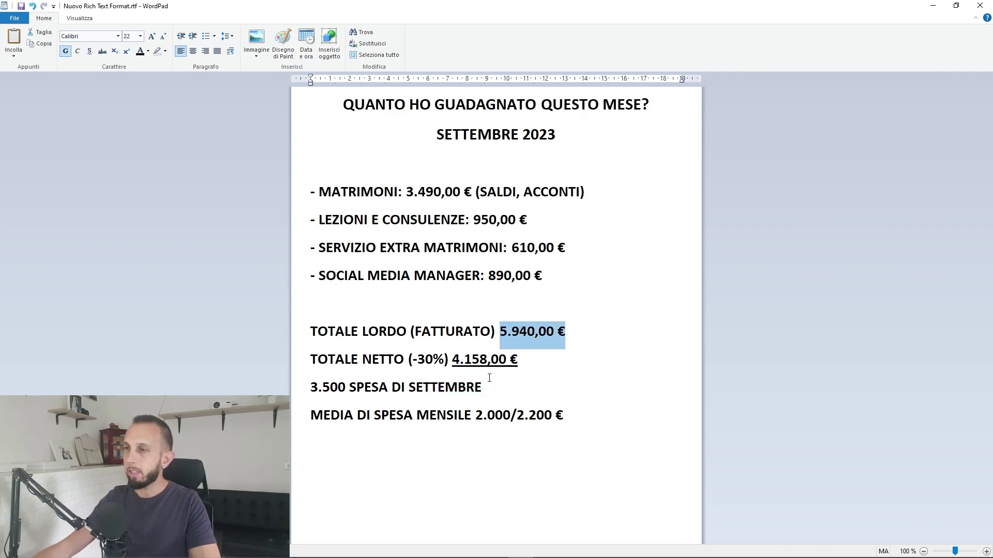
left_click_drag(311, 388, 344, 388)
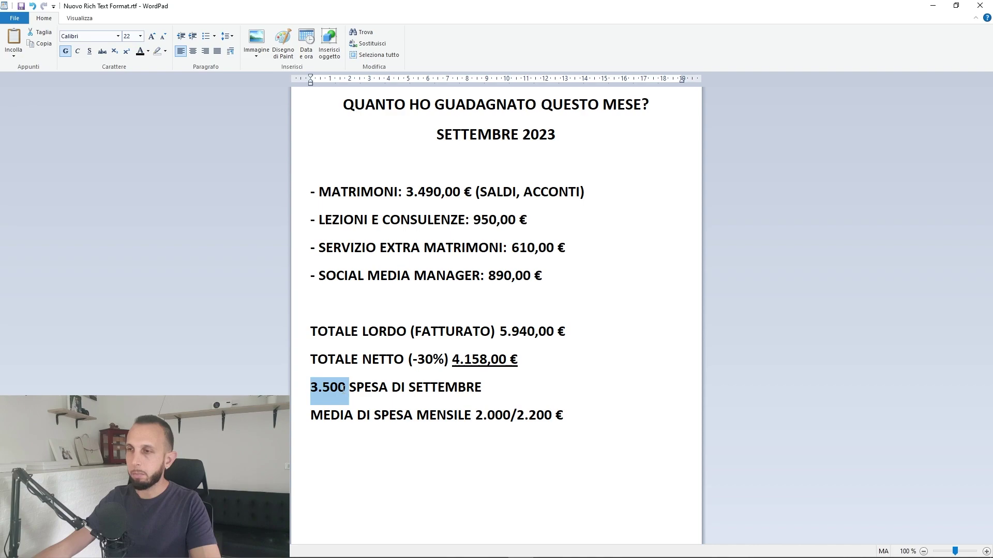
left_click(416, 393)
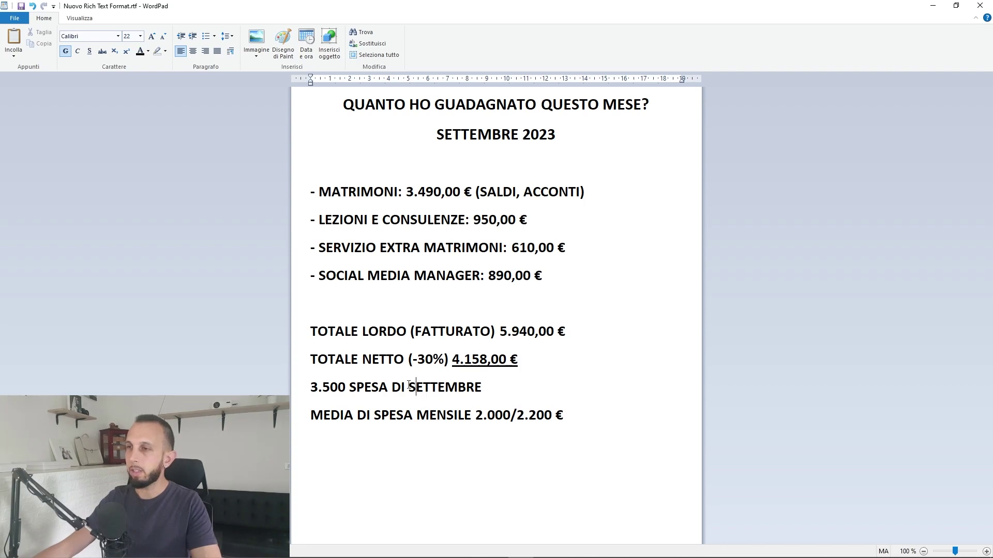
double_click(409, 384)
left_click(489, 392)
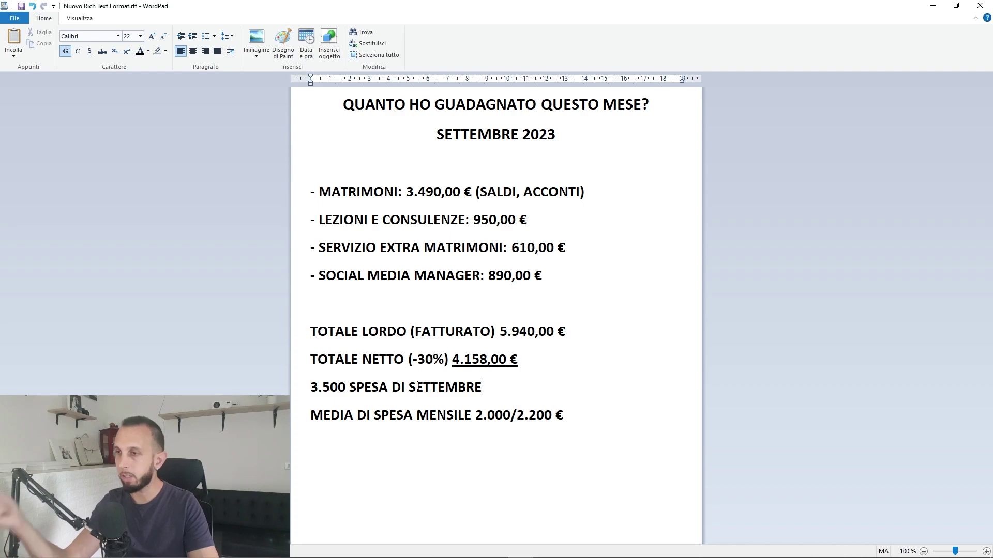
- Select the monthly average line and the 4.158,00 € net total, ending on the last line
left_click_drag(310, 415, 567, 422)
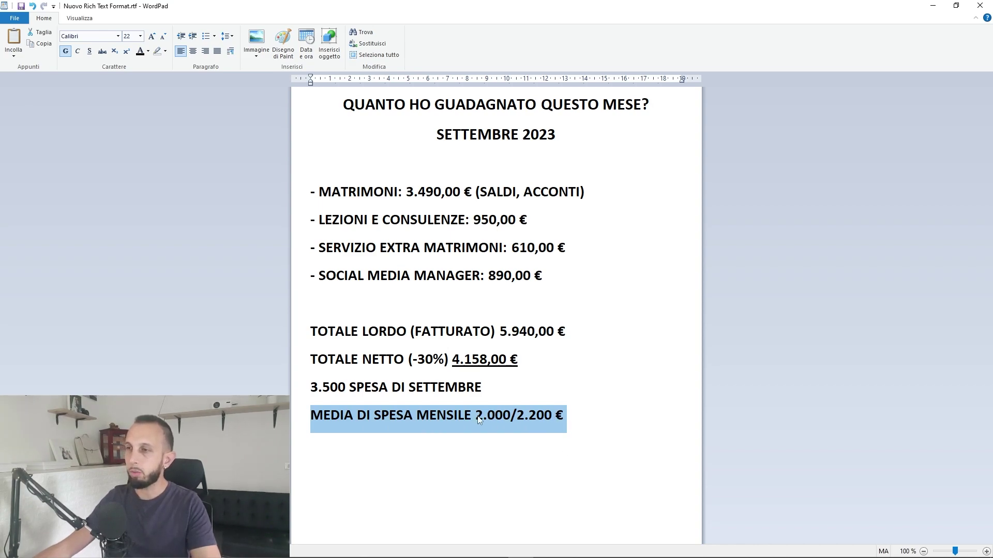
left_click(573, 414)
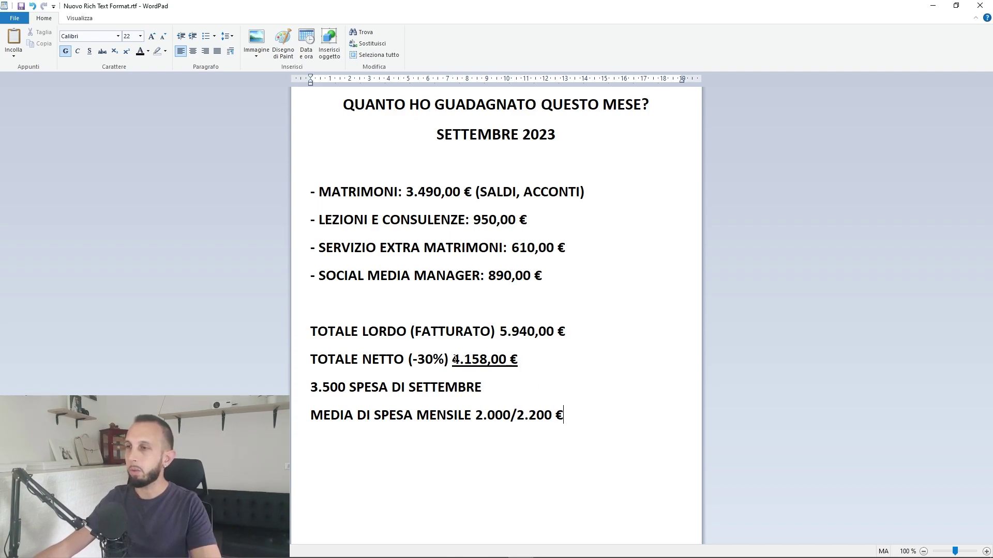
left_click_drag(453, 360, 514, 360)
left_click(576, 414)
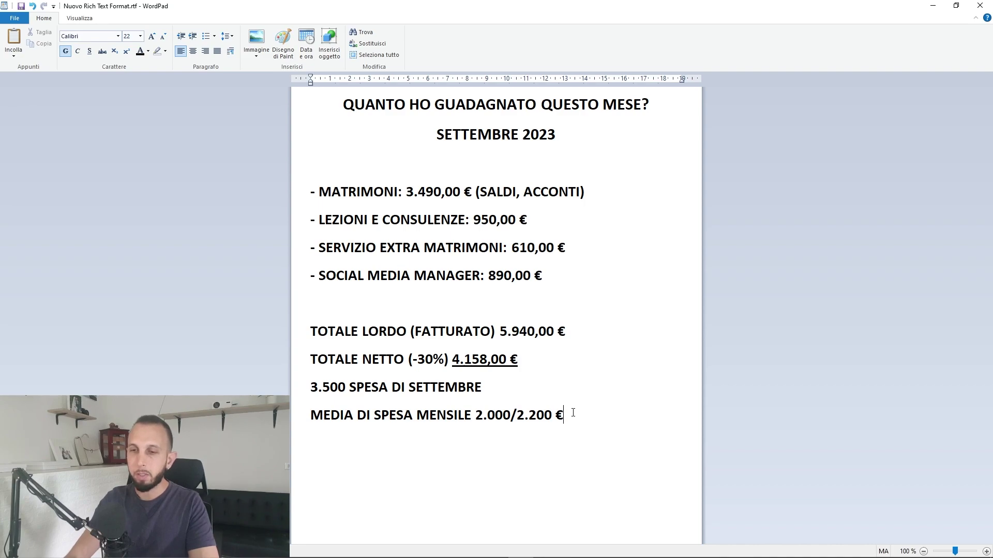
- Add '1958 € IN RISPARMIO' after a blank line, then select the word SETTEMBRE in the spending line
key("Return")
key("Return")
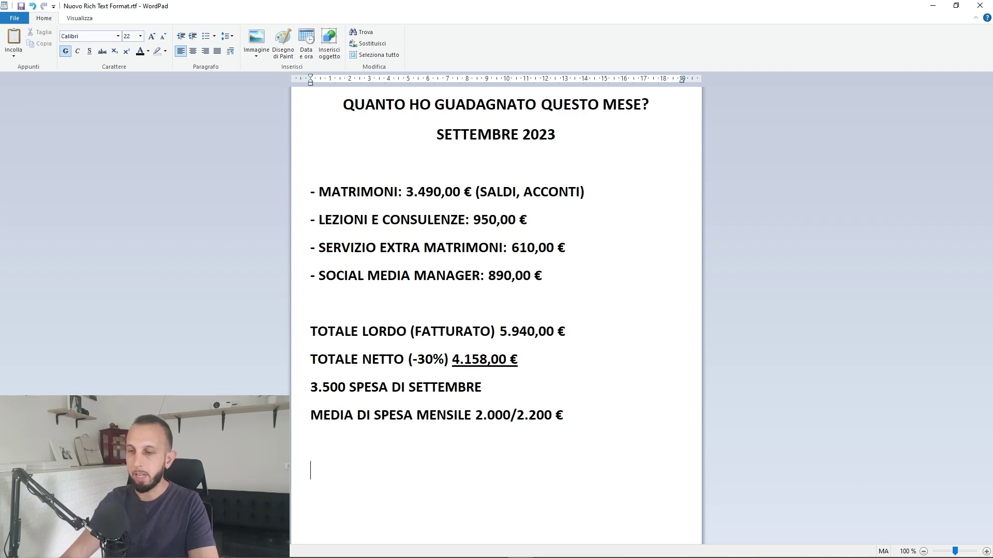
type("1958")
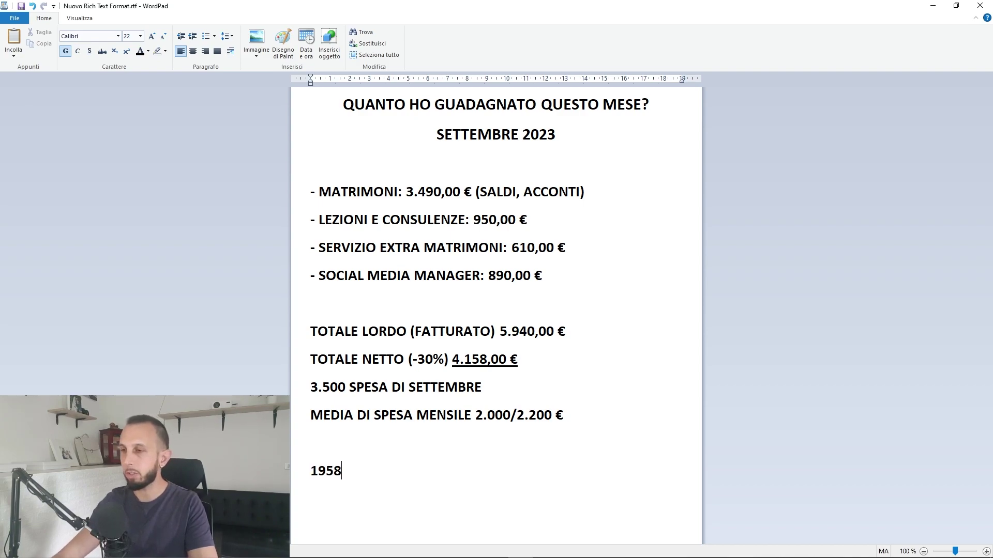
type(" € IN RISPARMIO")
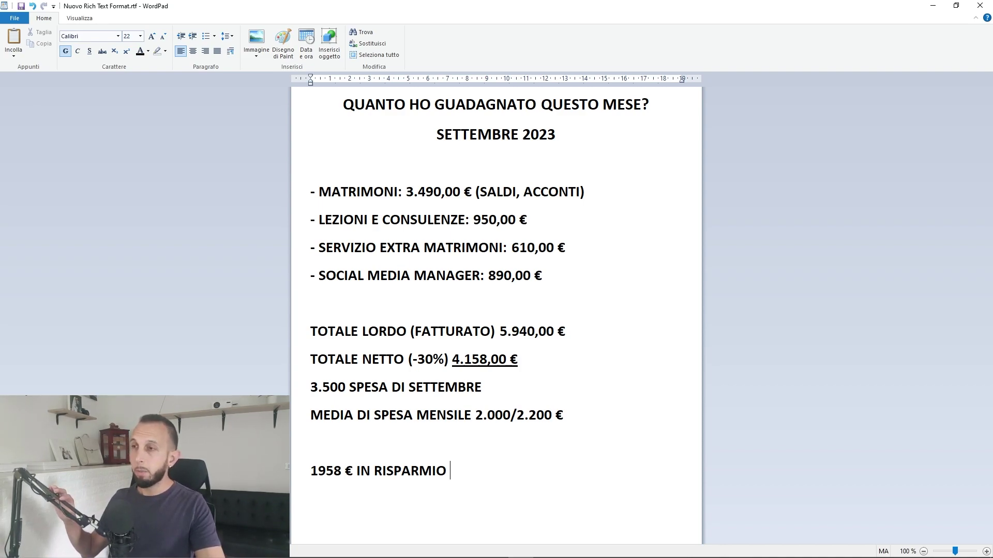
left_click_drag(481, 390, 416, 390)
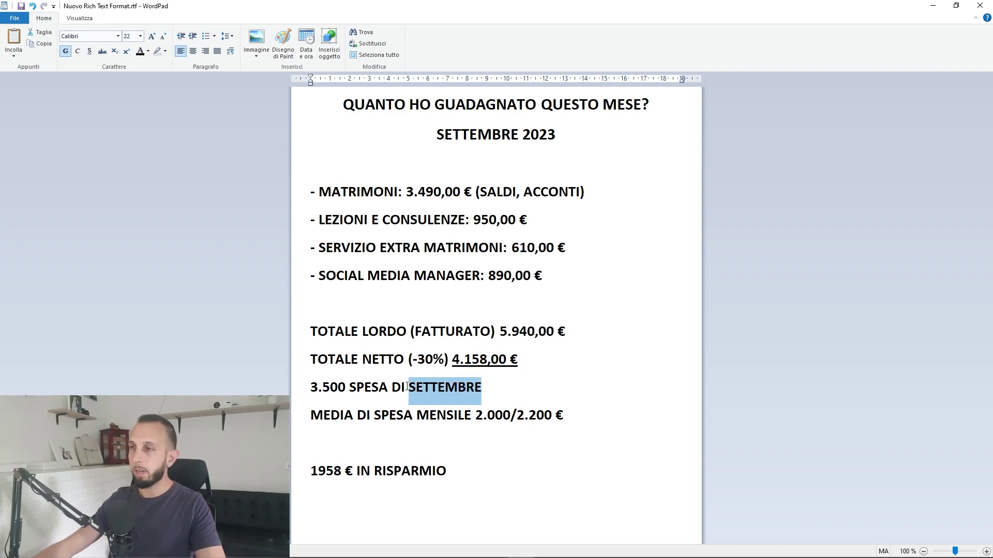
left_click(474, 389)
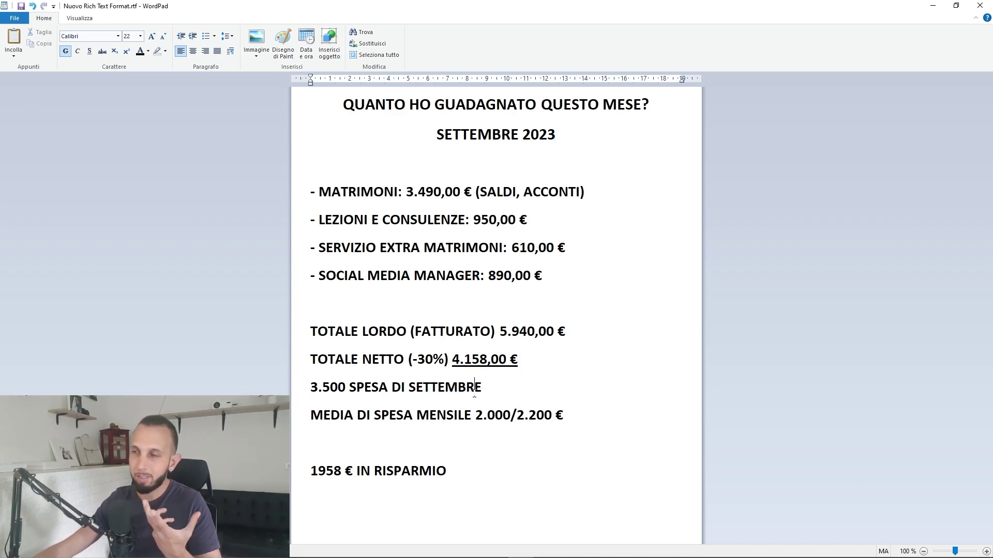
double_click(465, 388)
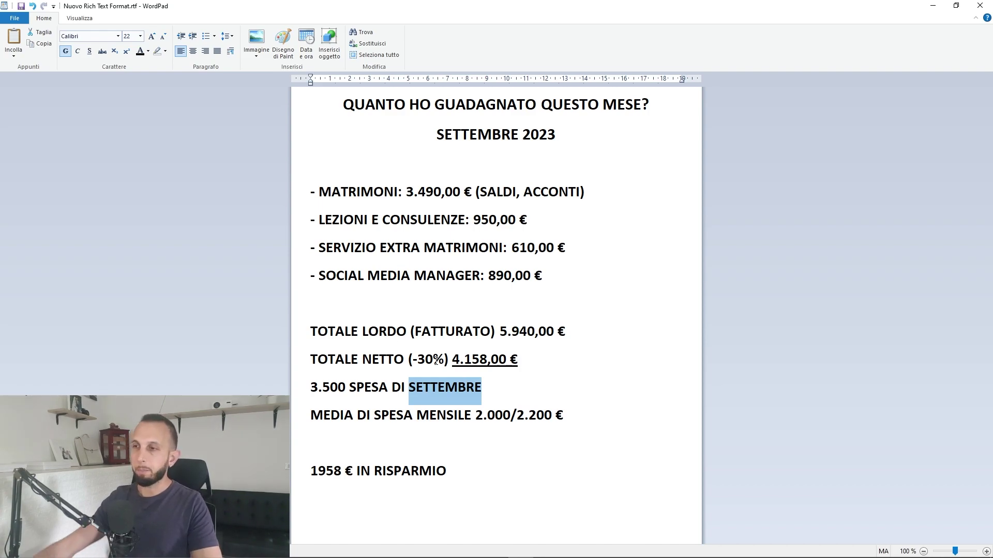
left_click(425, 439)
- Write '658 € IN RISPARMIO A SETTEMBRE' and end the 1958 € line with 'SE FOSSE STATO UN MESE NORMALE'
type("658 ")
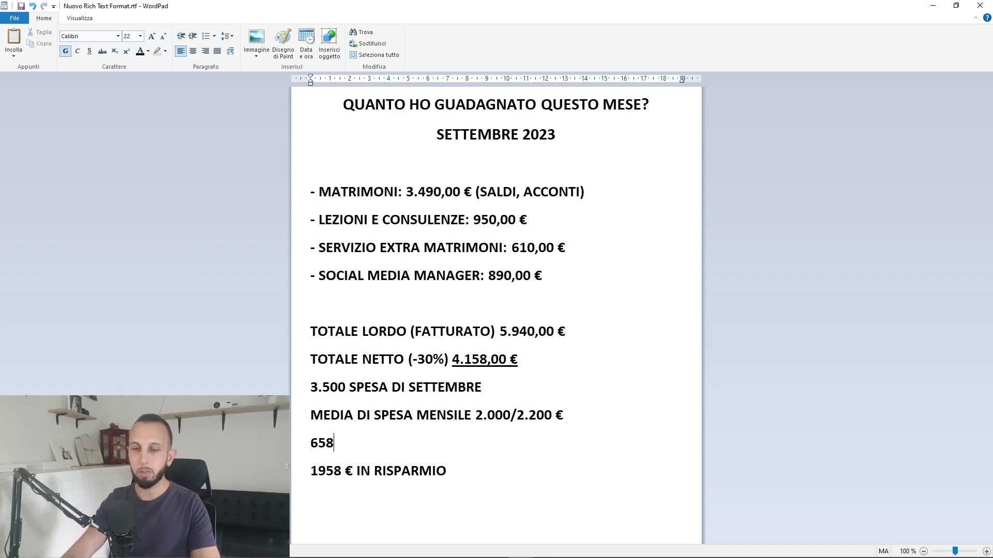
type("€")
type(" IN RISPA")
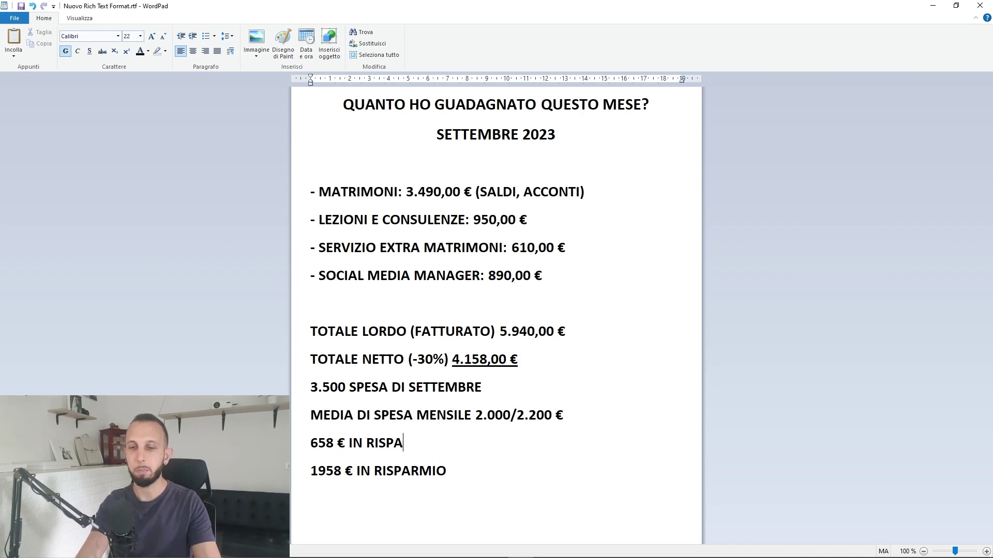
type("RMIO A SETTEMBRE")
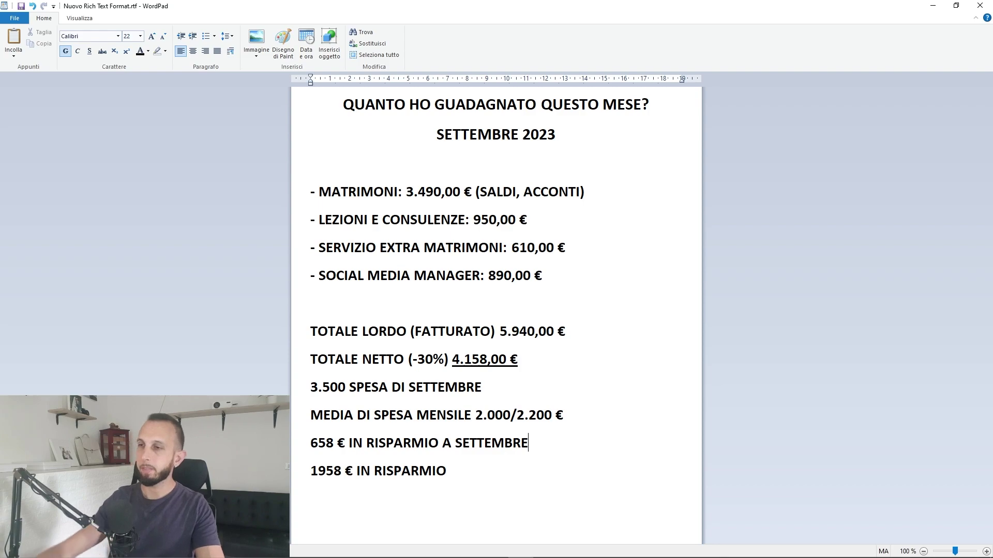
type("SE FOSSE STATO UN ME")
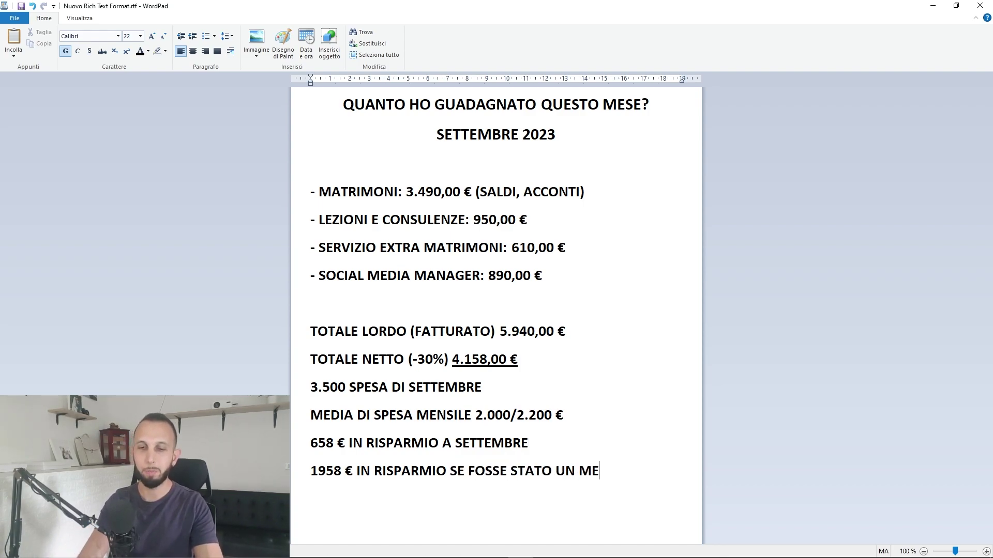
type("SE NORMALE")
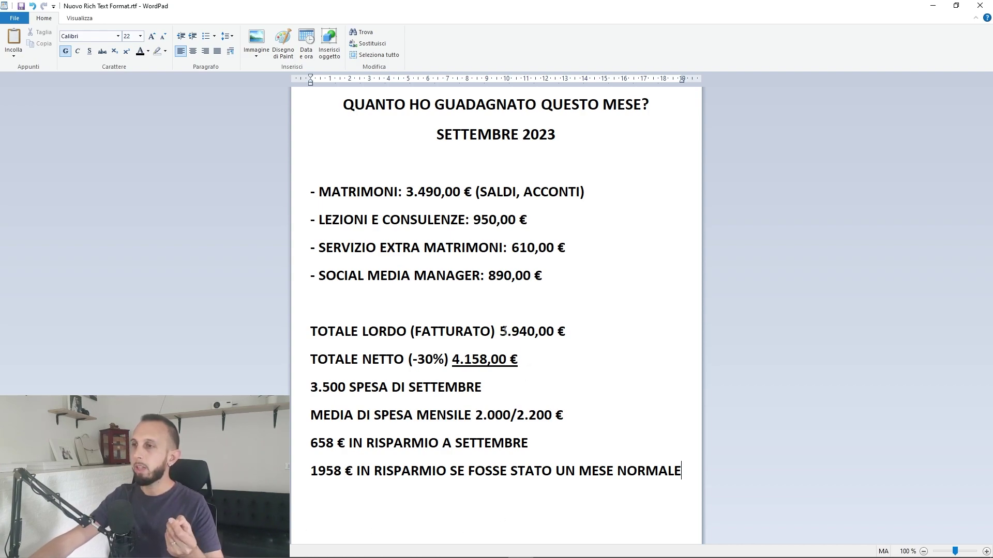
left_click_drag(505, 331, 562, 334)
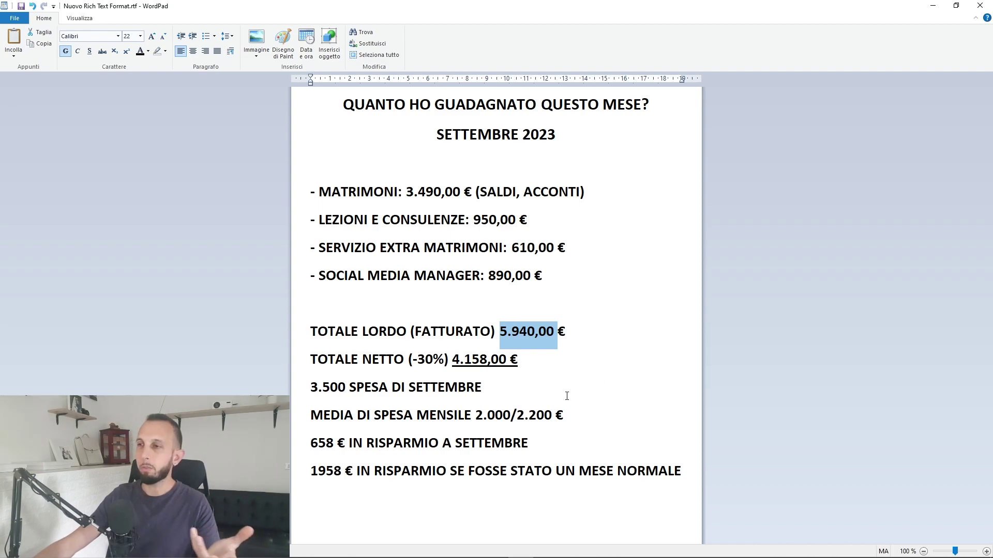
left_click_drag(475, 416, 555, 425)
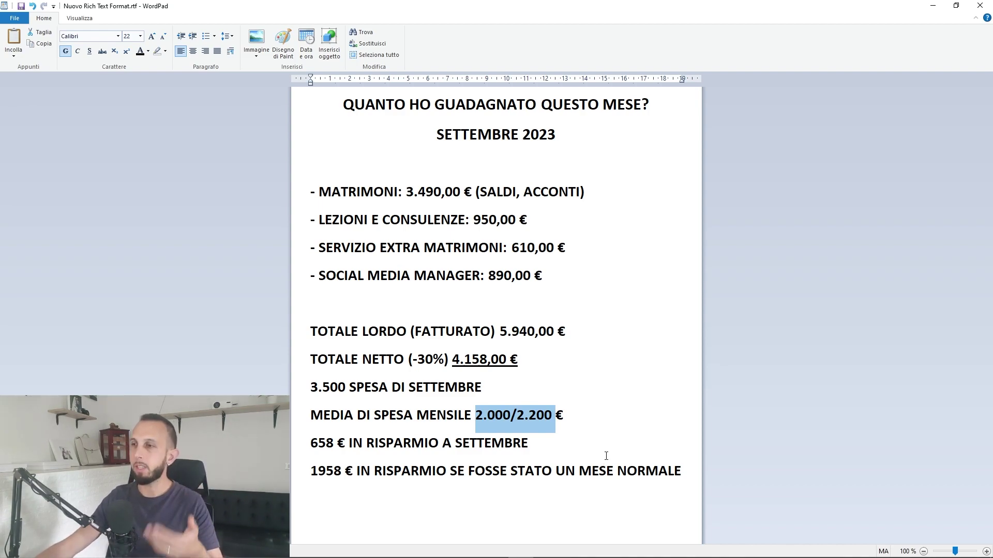
left_click(587, 429)
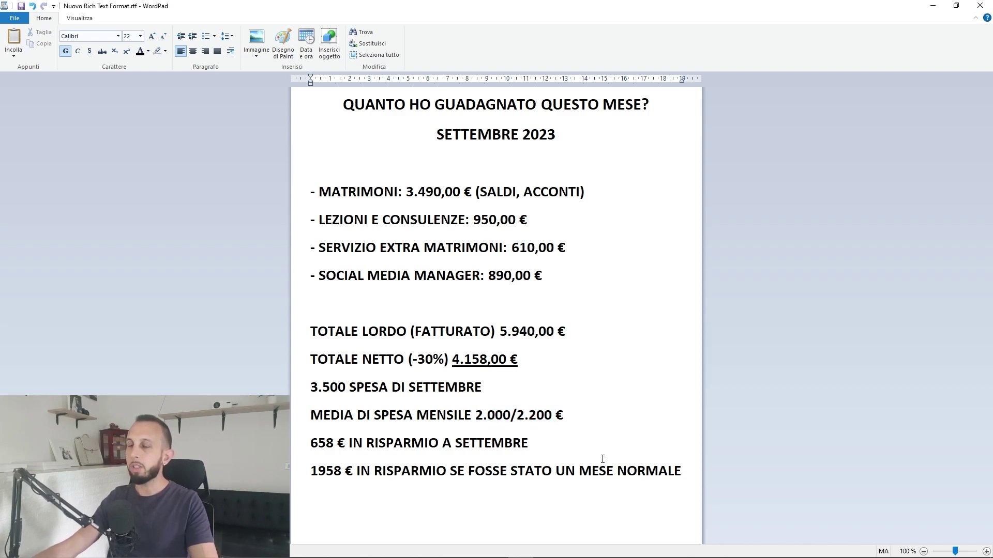
left_click_drag(499, 333, 557, 341)
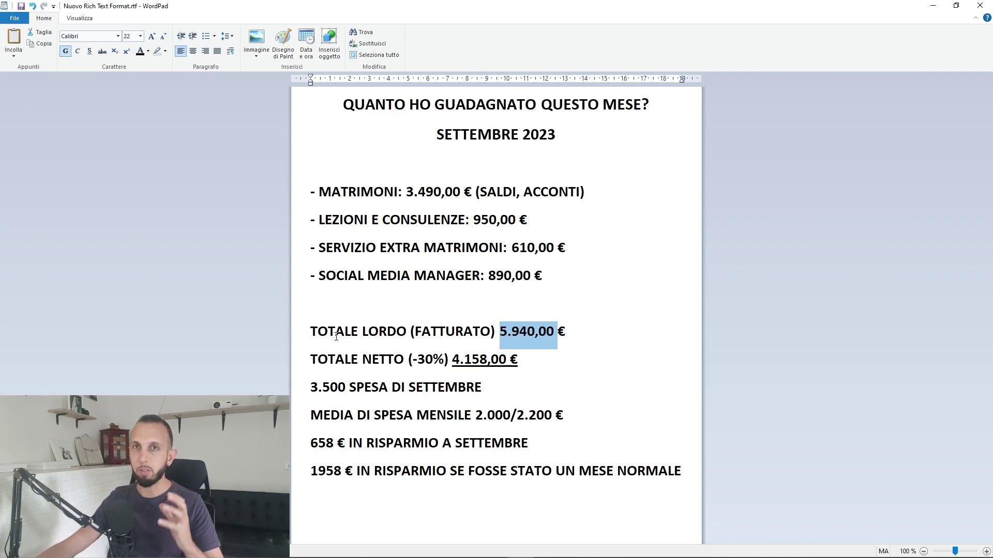
left_click(693, 468)
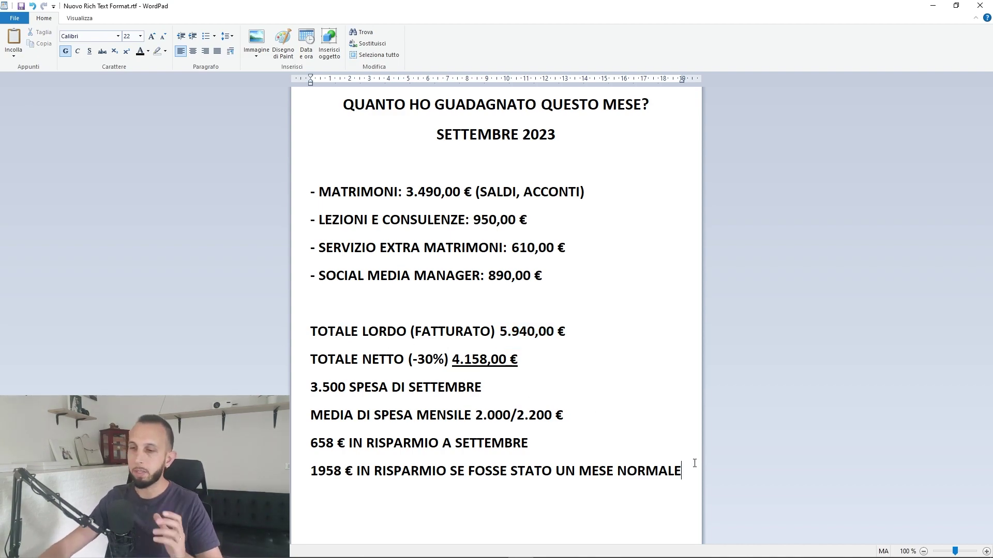
- Below a blank line, write the target range '1.500 > 1.700', comparing it with the 2.000/2.200 spending figures
key("Return")
key("Return")
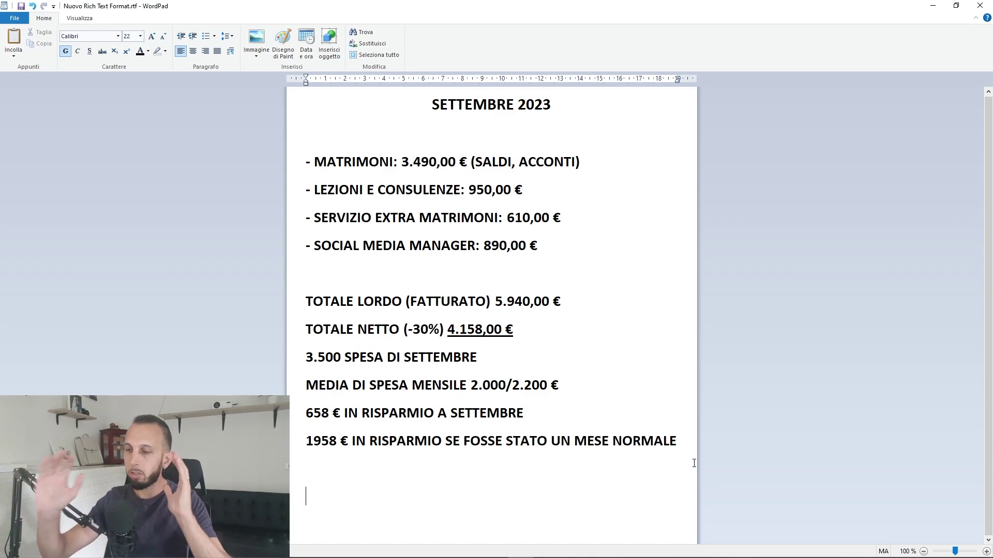
type("1.500")
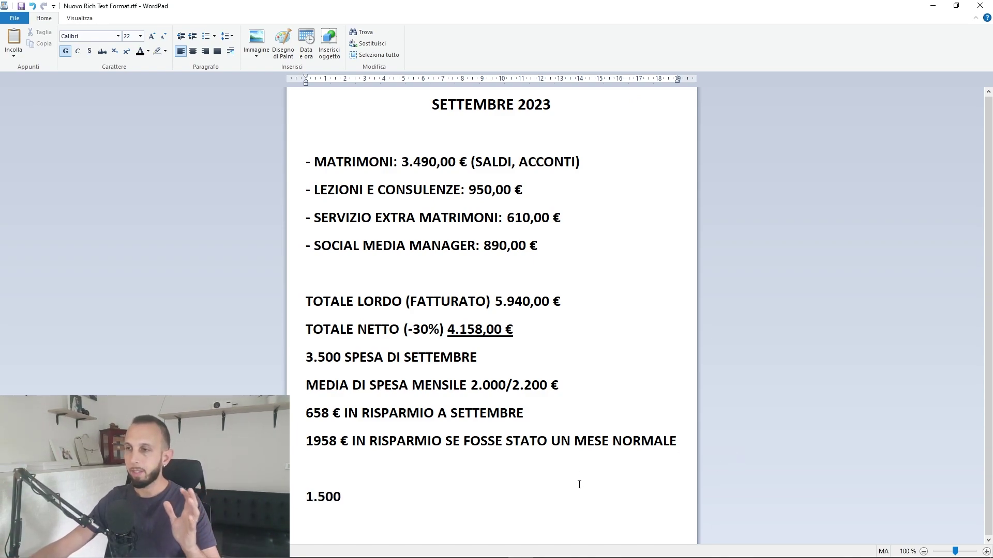
left_click_drag(491, 391, 552, 386)
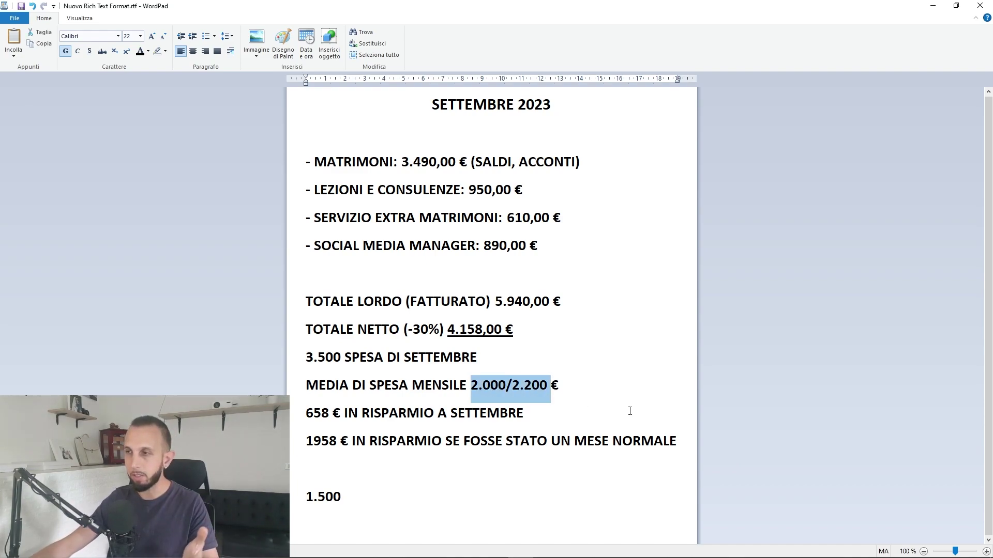
left_click_drag(354, 497, 306, 497)
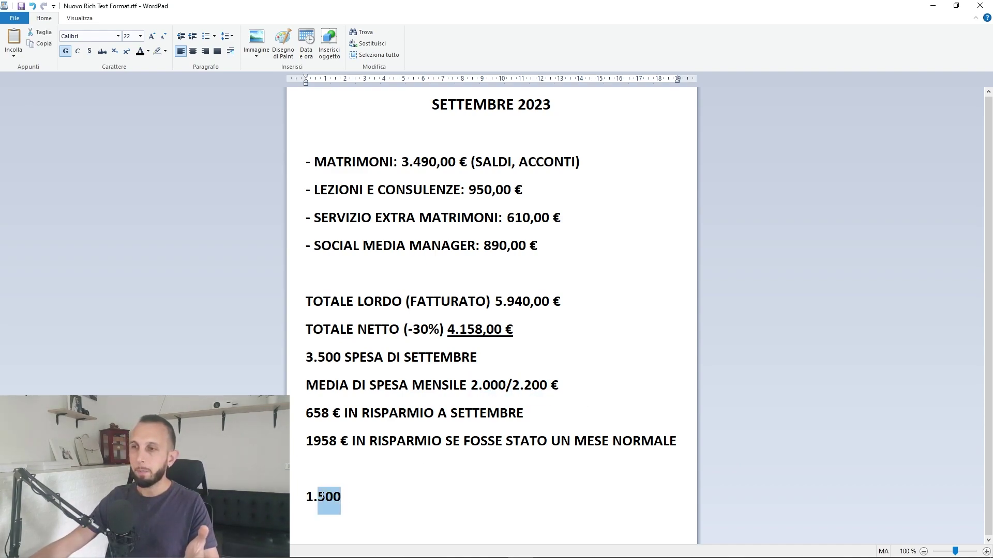
left_click(379, 500)
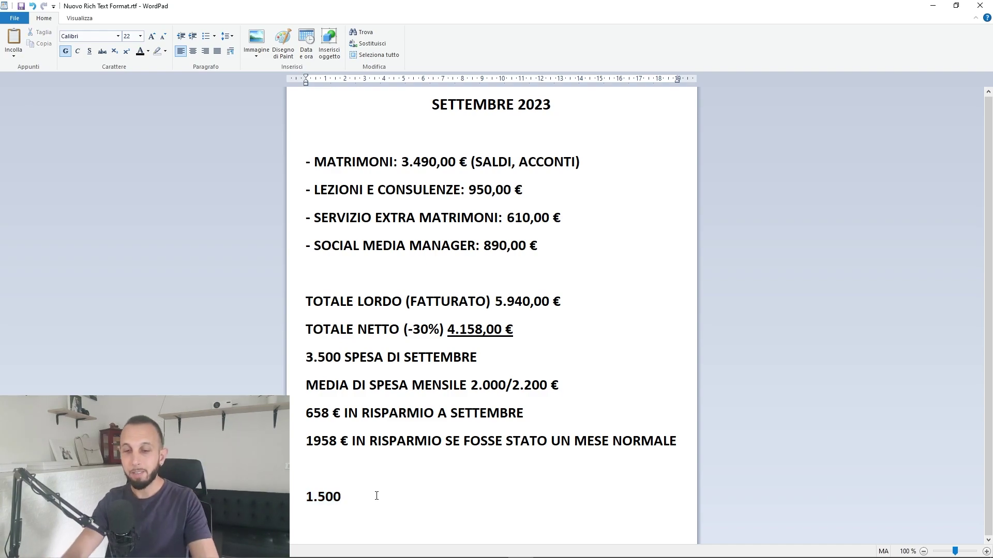
type(" > 1.700")
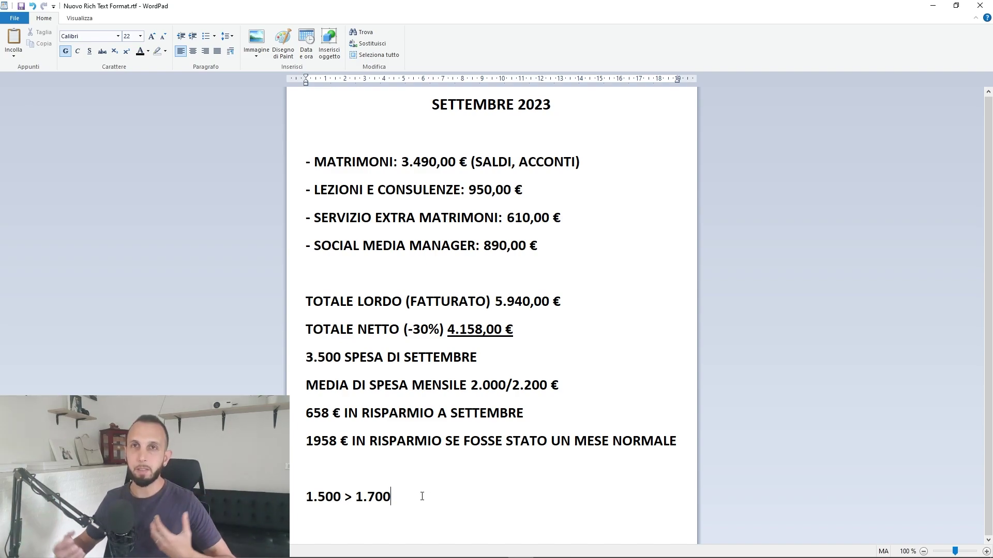
left_click_drag(471, 385, 551, 385)
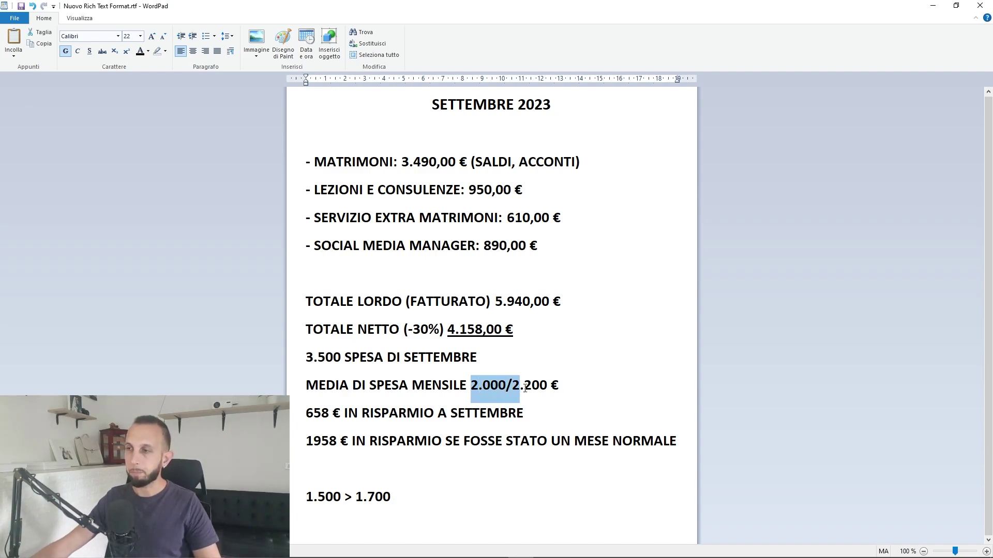
left_click(438, 495)
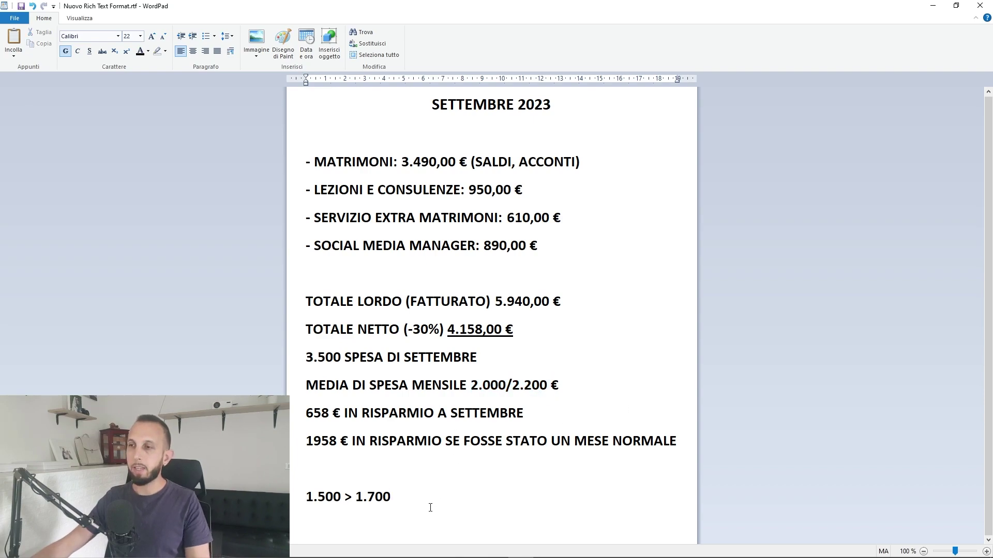